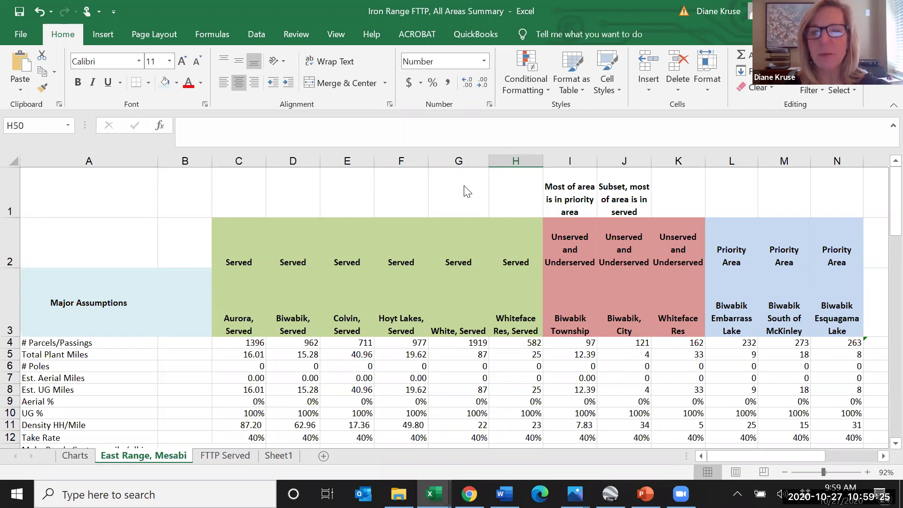
Step: Review the major assumptions for all East Range areas, from parcels and plant miles down to the construction and equipment rows
scroll(465, 189, "down", 3)
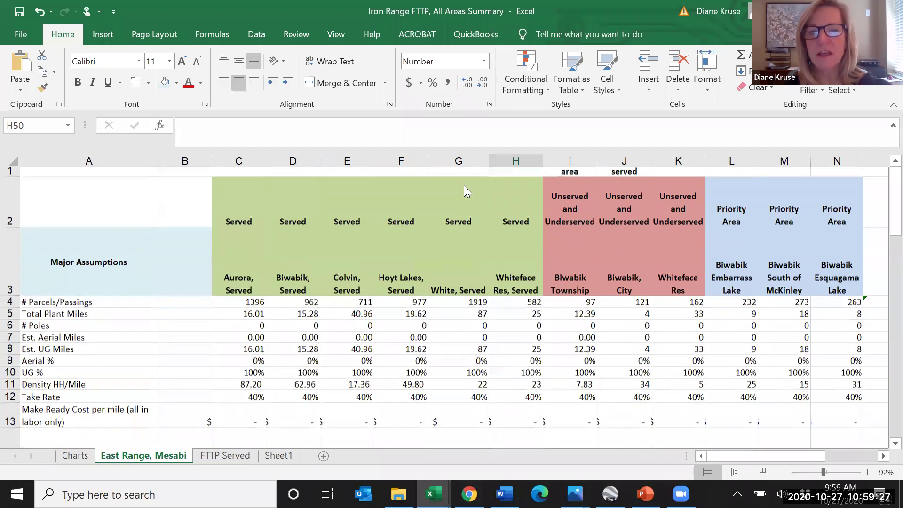
scroll(464, 186, "down", 1)
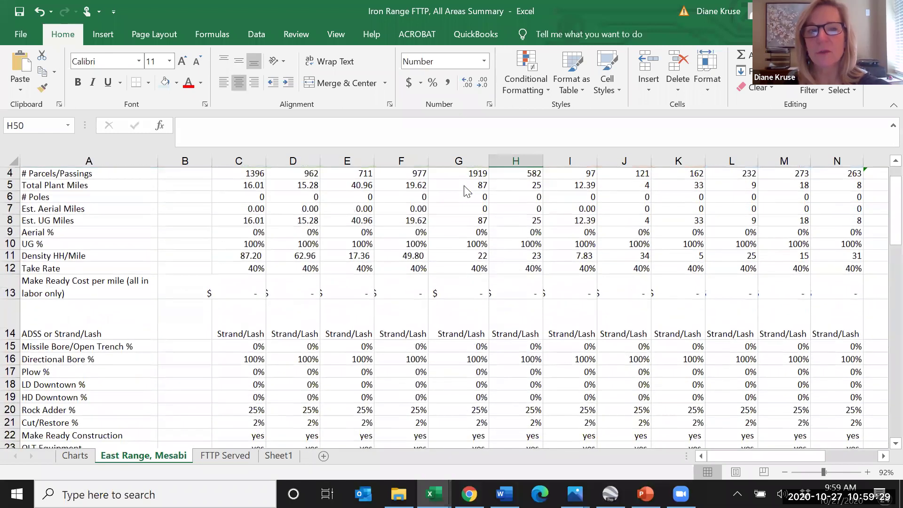
scroll(464, 185, "up", 2)
scroll(464, 185, "up", 1)
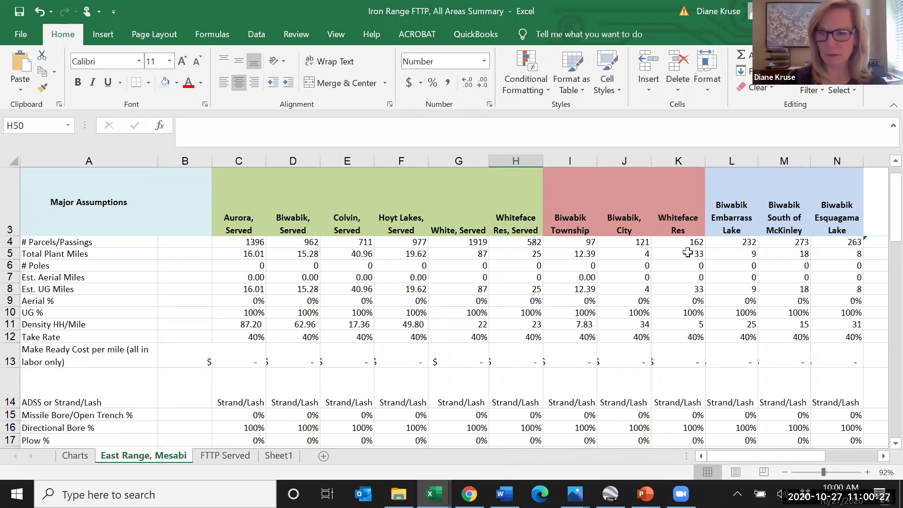
scroll(881, 443, "down", 2)
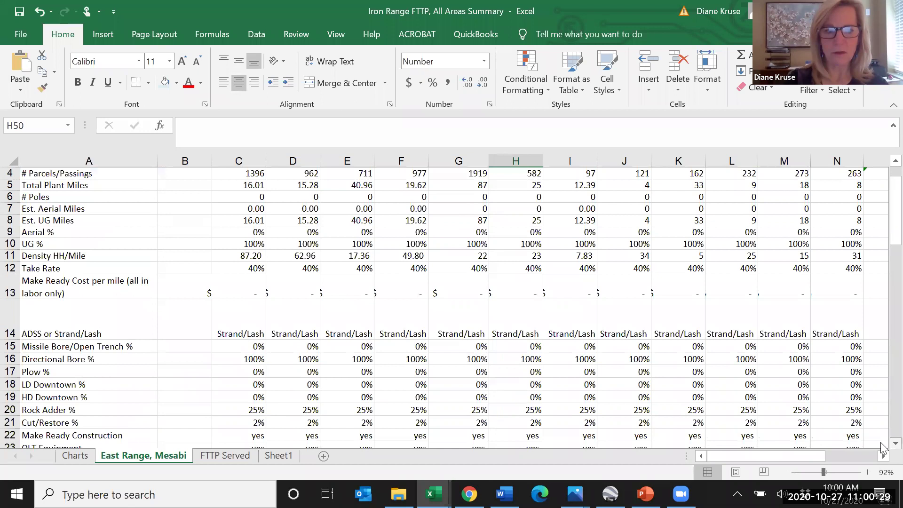
scroll(882, 447, "down", 2)
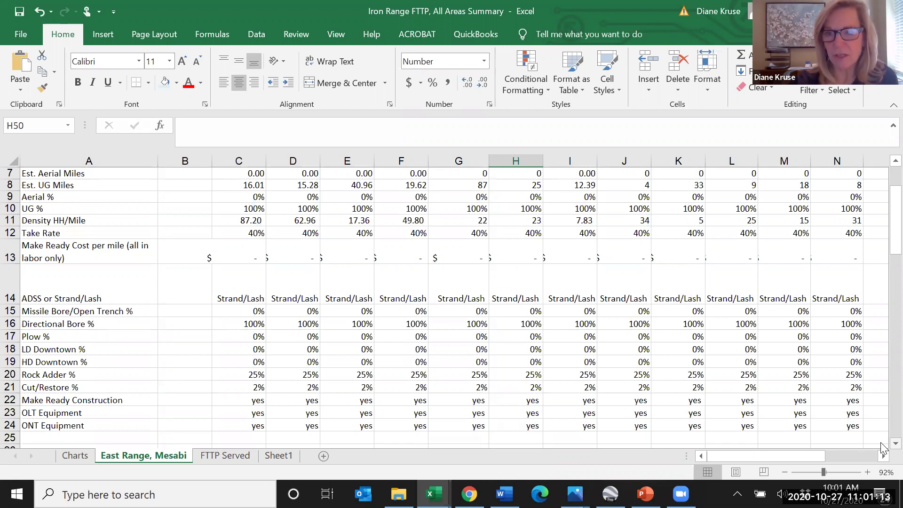
scroll(883, 446, "down", 2)
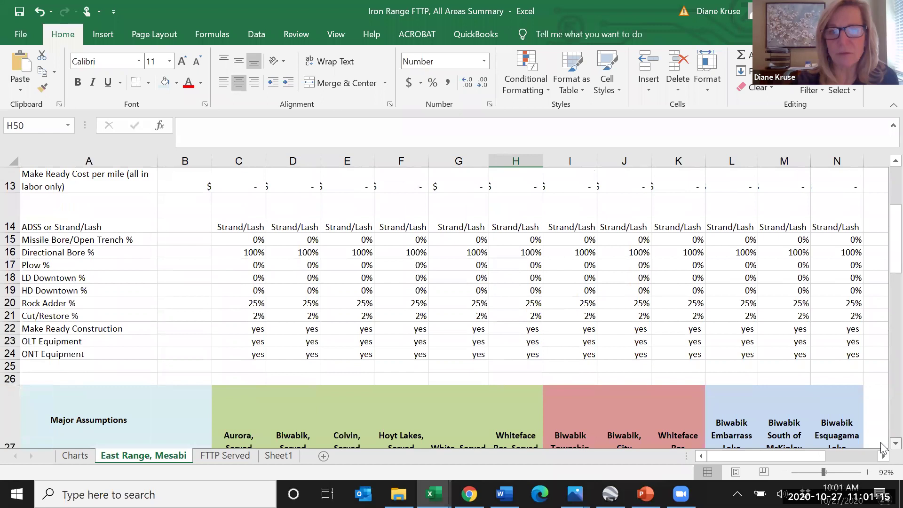
Step: Examine the overall costs and labor cost categories for each area, highlighting the entire UG Labor row
scroll(883, 446, "down", 1)
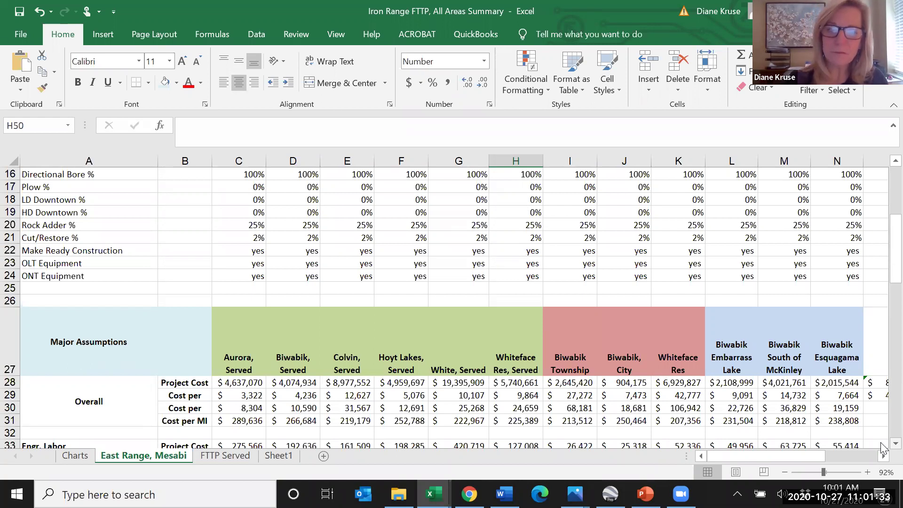
scroll(881, 443, "down", 1)
scroll(882, 444, "down", 3)
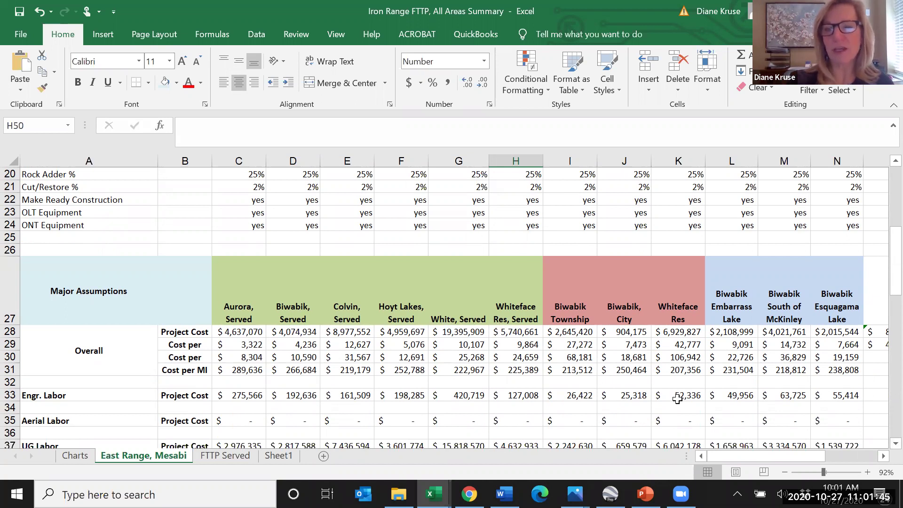
scroll(883, 451, "down", 3)
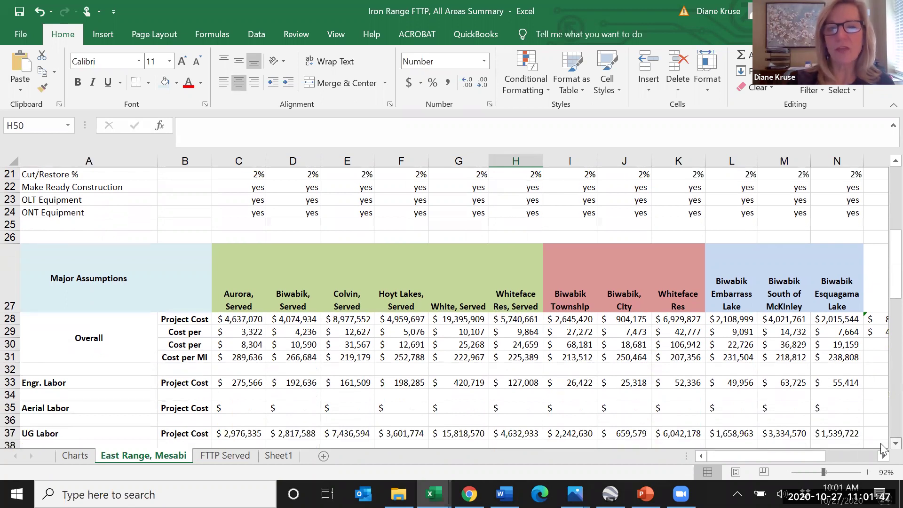
scroll(884, 450, "down", 1)
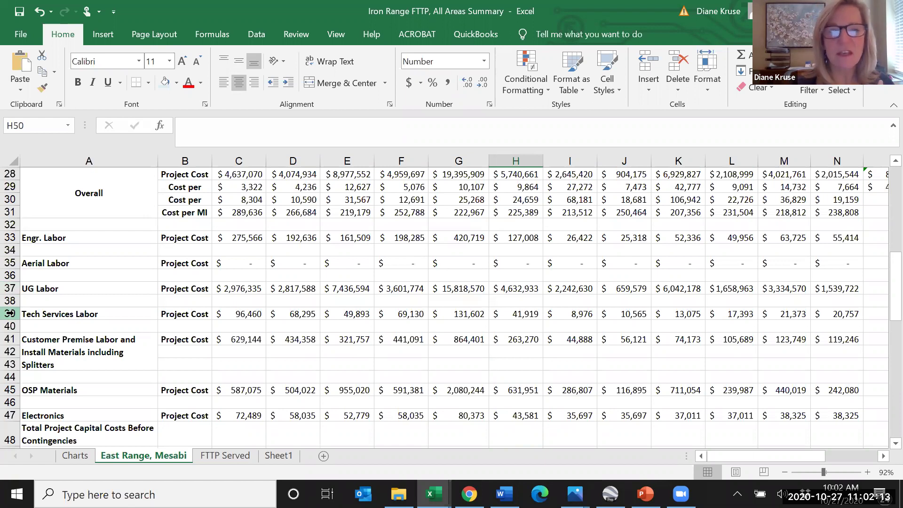
left_click(9, 289)
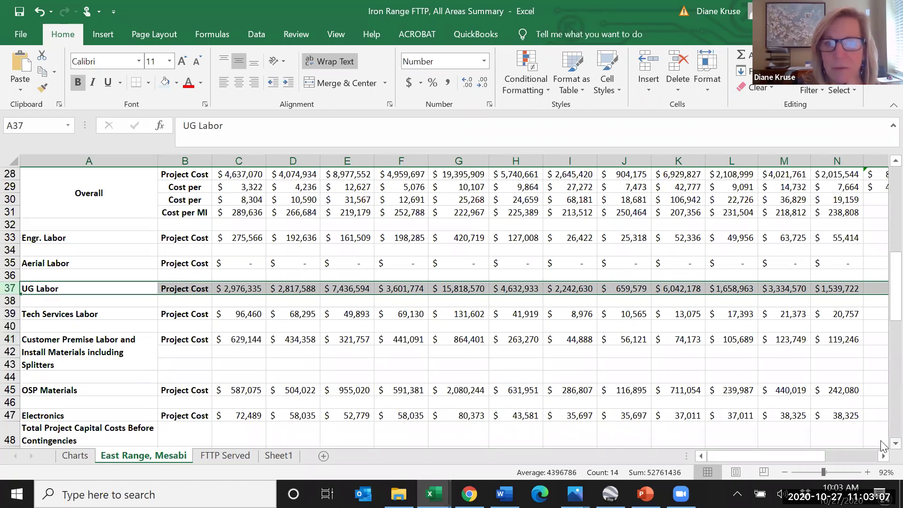
Step: Compare Aurora's overall project cost in the WITHOUT ROCK ADDER section with its overall project cost in the Major Assumptions section
scroll(882, 442, "down", 2)
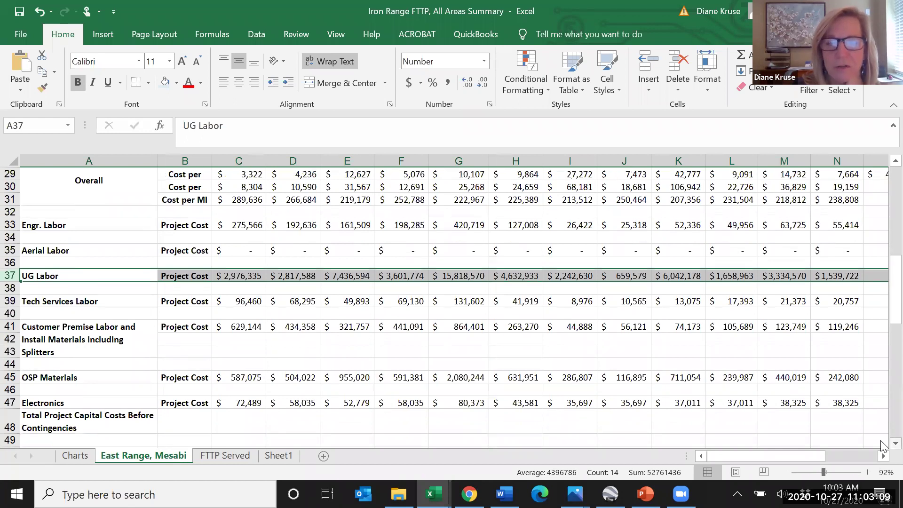
scroll(881, 444, "down", 3)
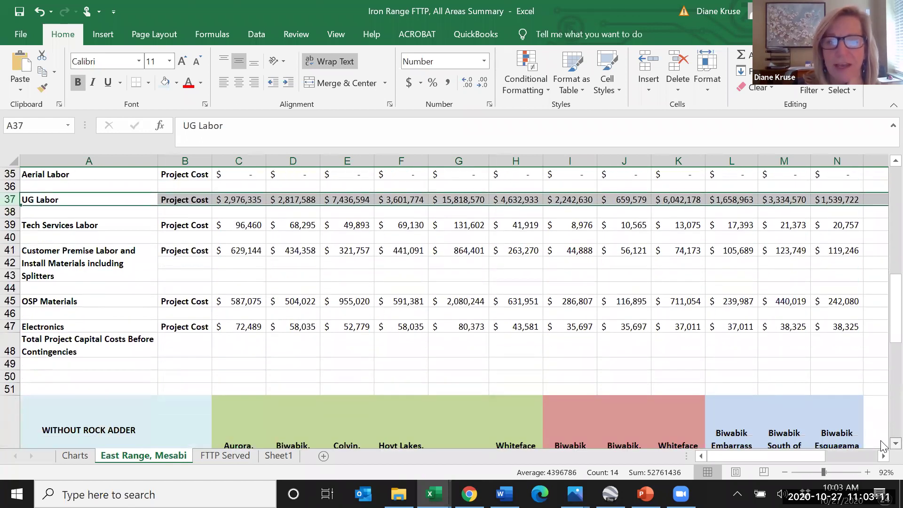
scroll(882, 445, "down", 2)
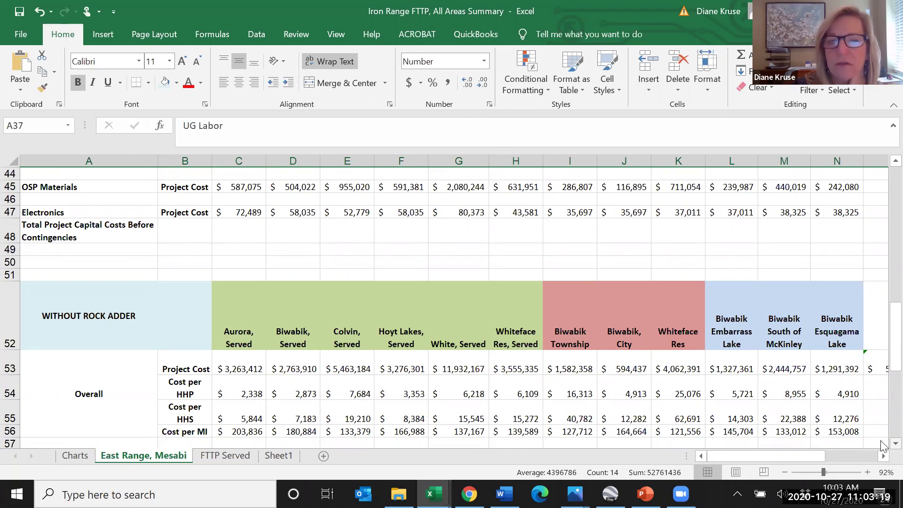
left_click(247, 367)
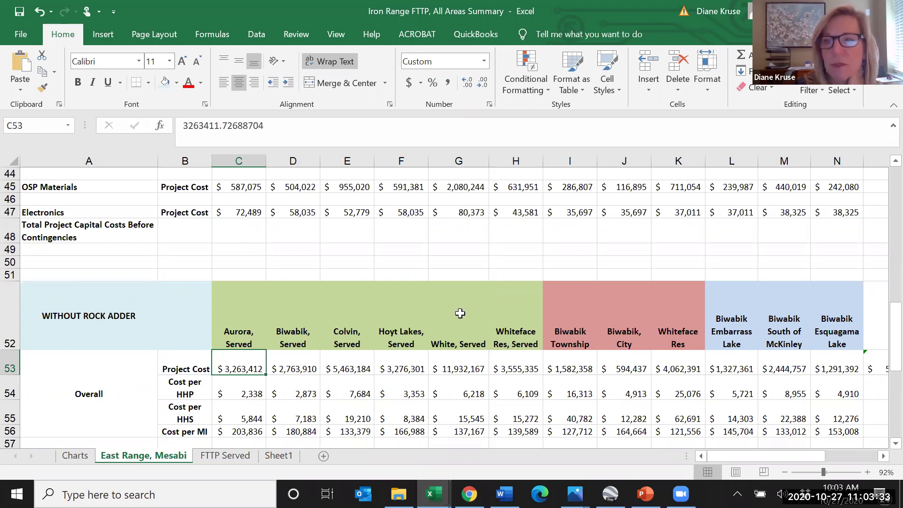
scroll(460, 313, "up", 5)
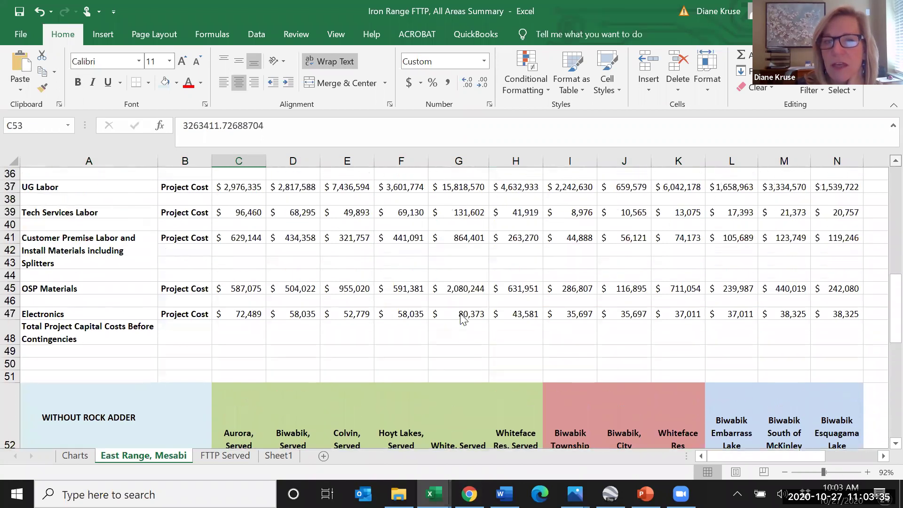
scroll(461, 320, "up", 1)
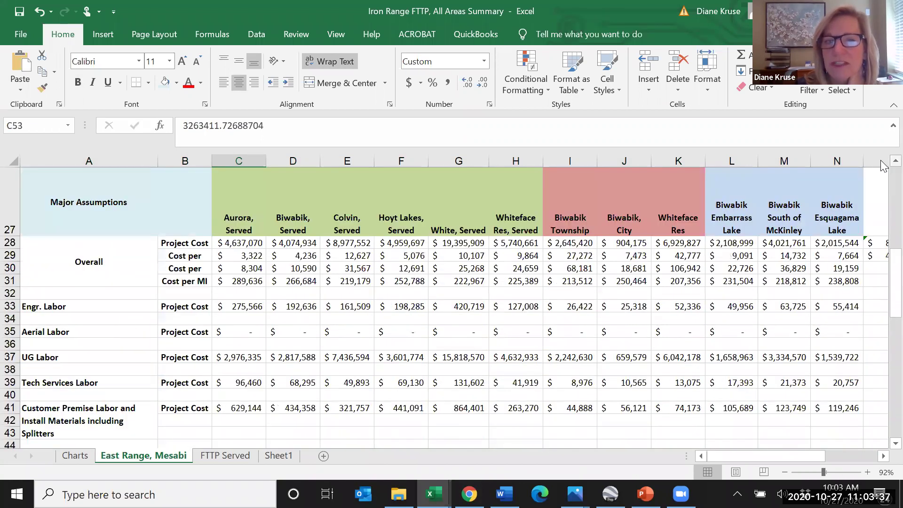
left_click(264, 244)
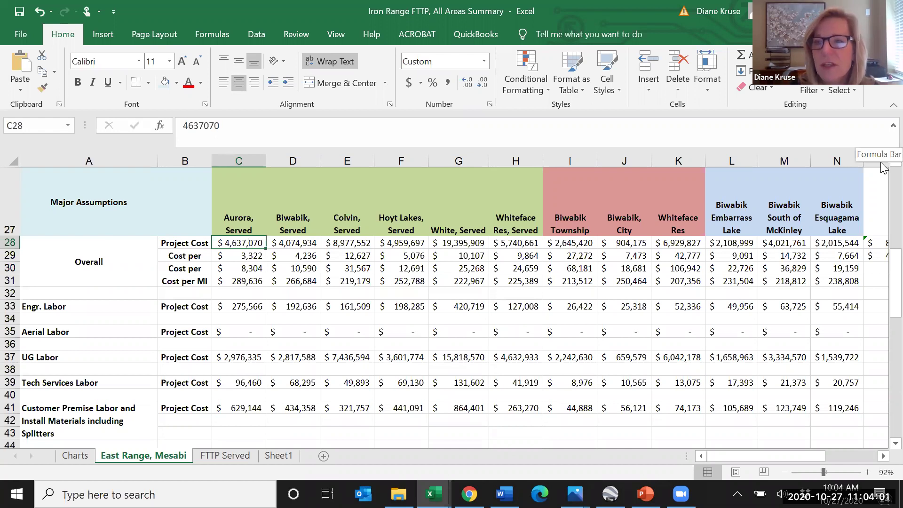
Step: Check the # Parcels/Passings values for Biwabik City and Biwabik Township at the start of the sheet
scroll(883, 167, "up", 1)
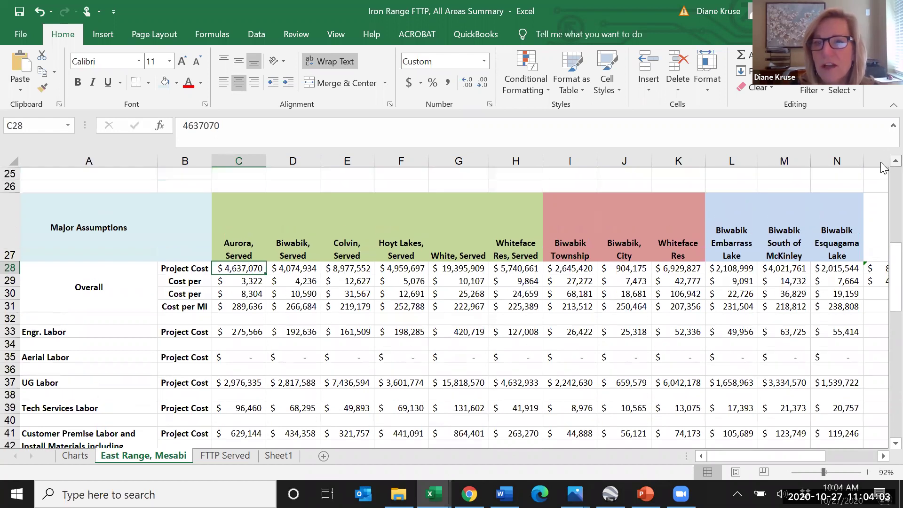
scroll(883, 167, "up", 3)
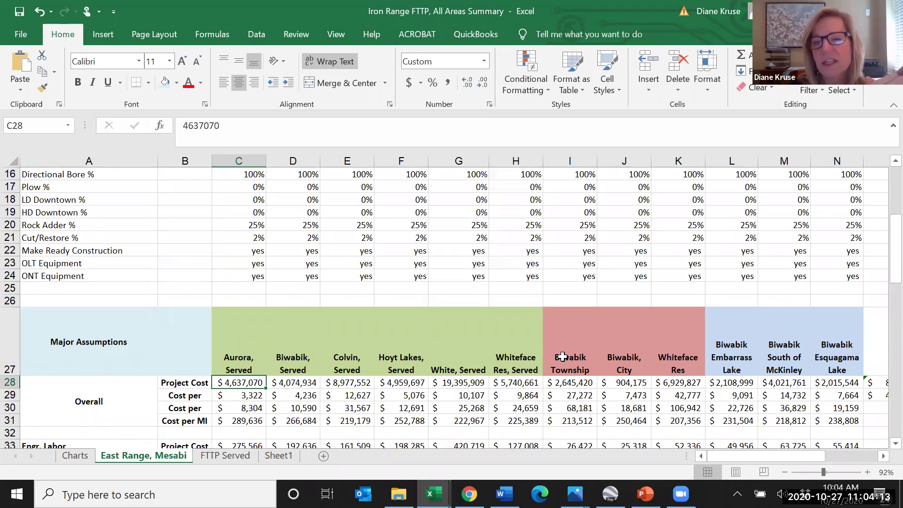
left_click_drag(895, 240, 882, 183)
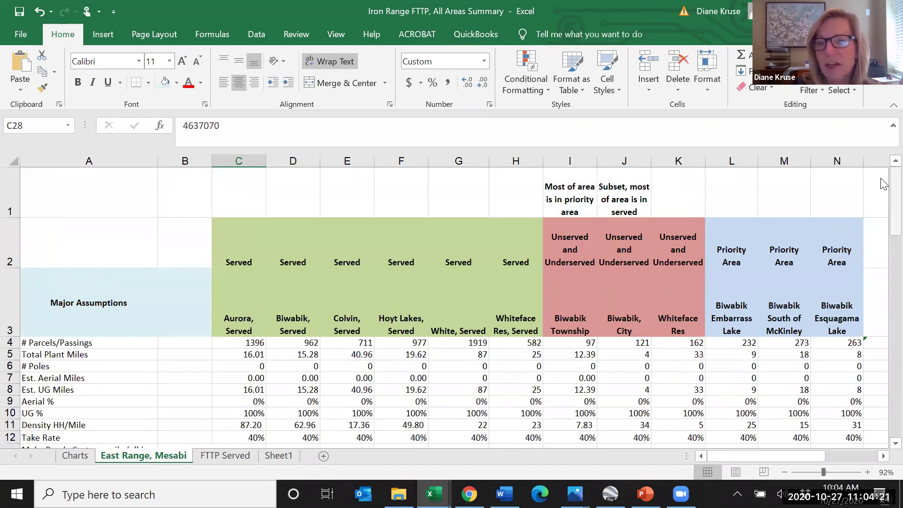
left_click(623, 342)
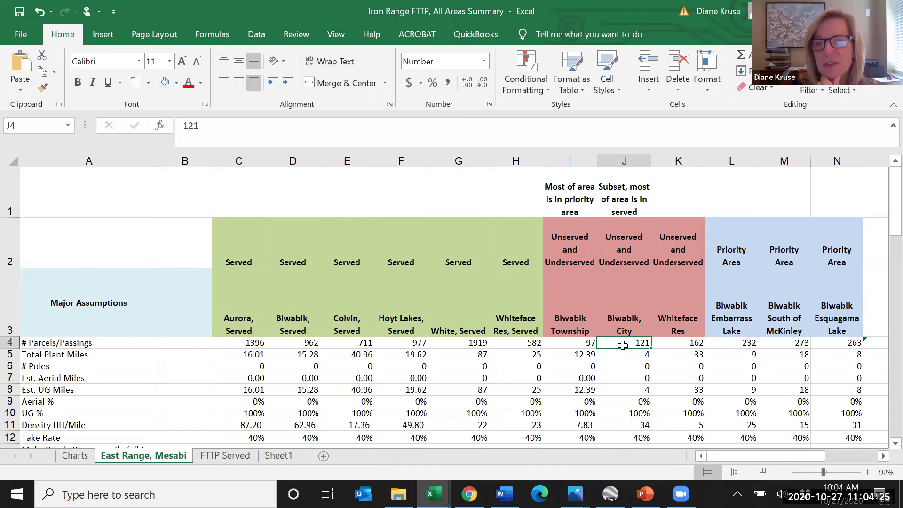
left_click(557, 346)
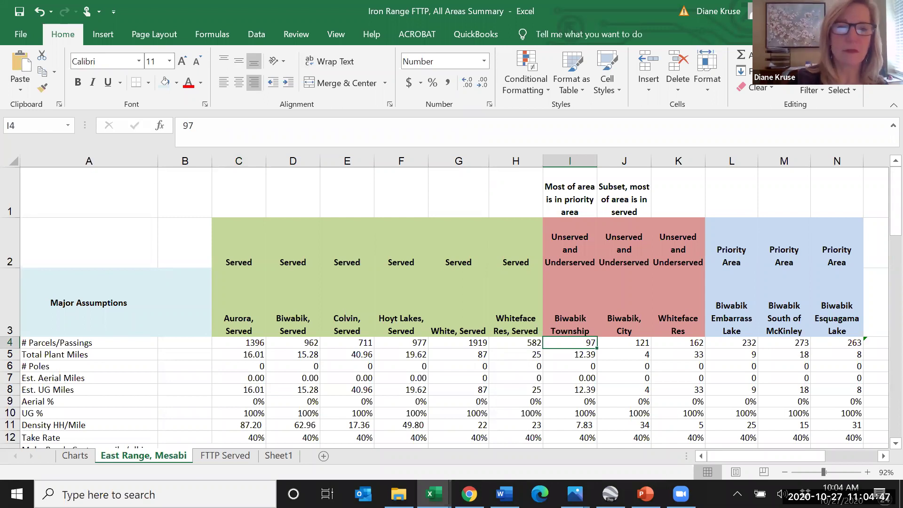
Step: Highlight the density per mile values of the three unserved areas, Biwabik City alone, and the three priority areas
left_click(881, 460)
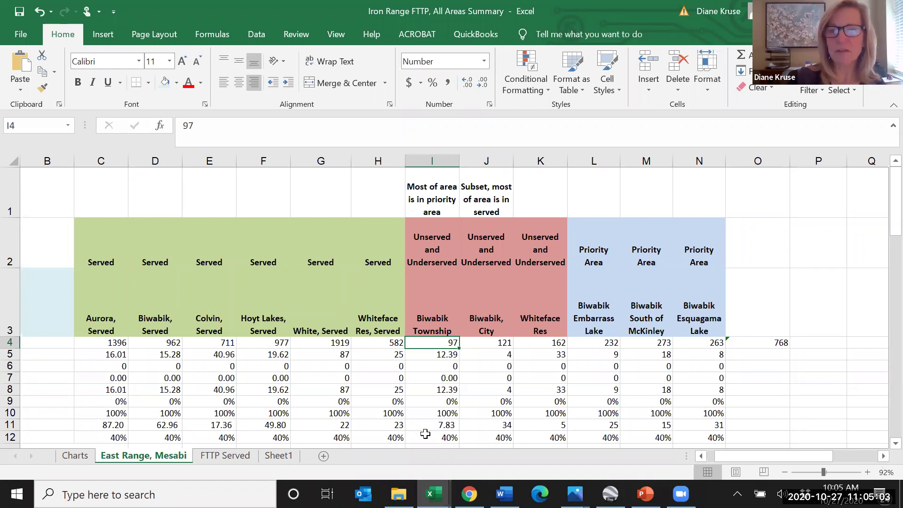
left_click_drag(418, 421, 534, 425)
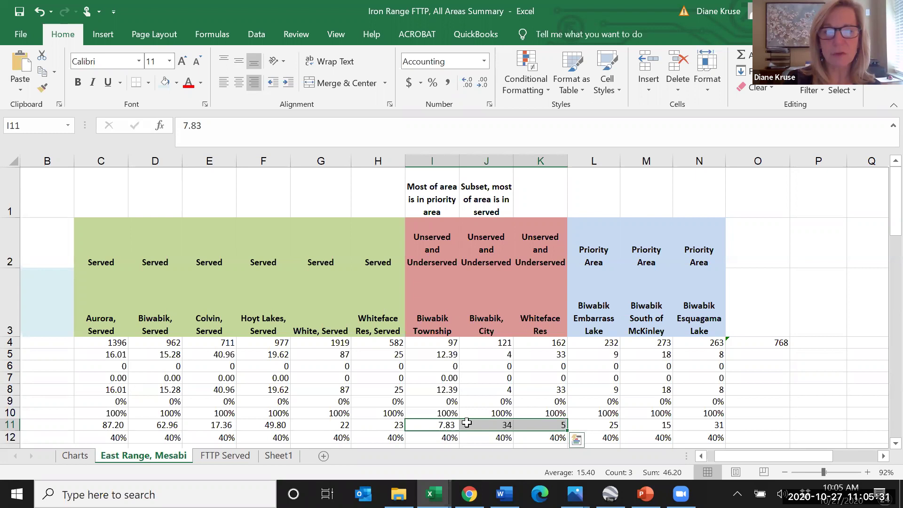
left_click(490, 425)
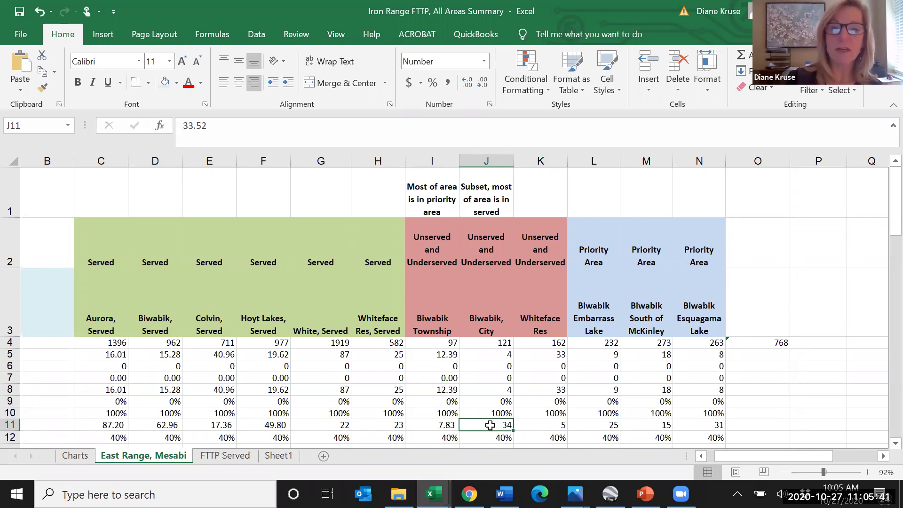
left_click_drag(598, 425, 696, 421)
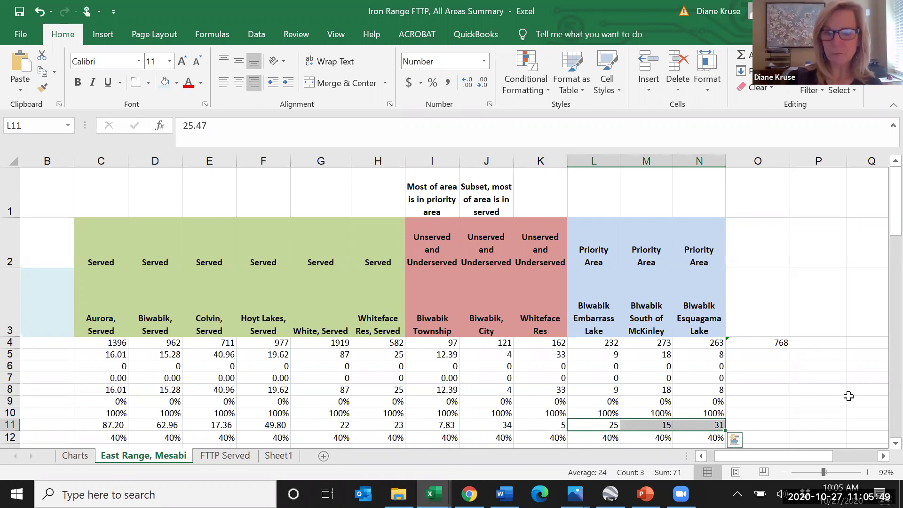
Step: Inspect Biwabik Embarrass Lake's project cost, plus the priority areas' combined cost with its 50% share and the combined cost without rock adder
scroll(882, 445, "down", 1)
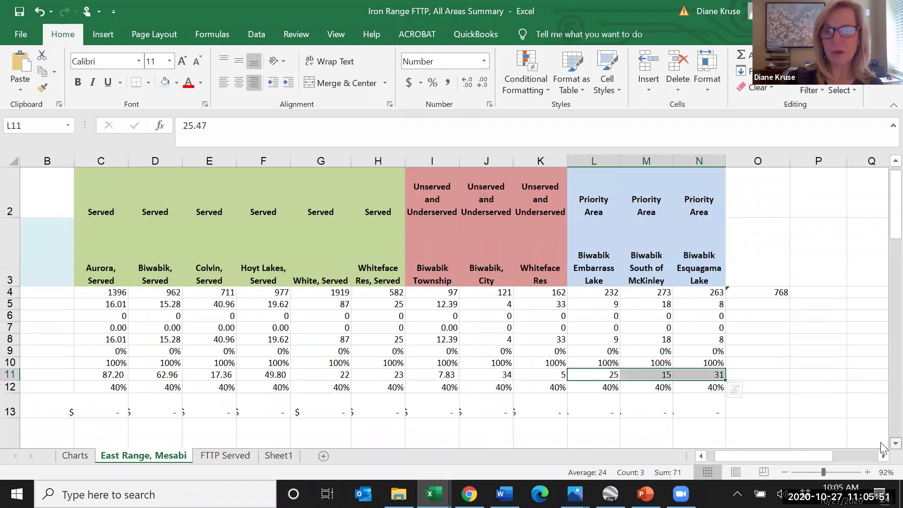
scroll(882, 446, "down", 7)
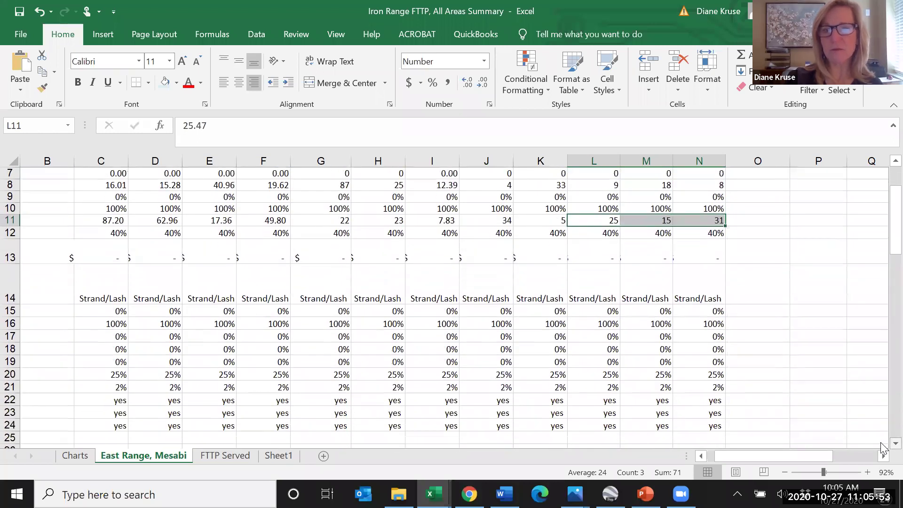
scroll(881, 445, "down", 10)
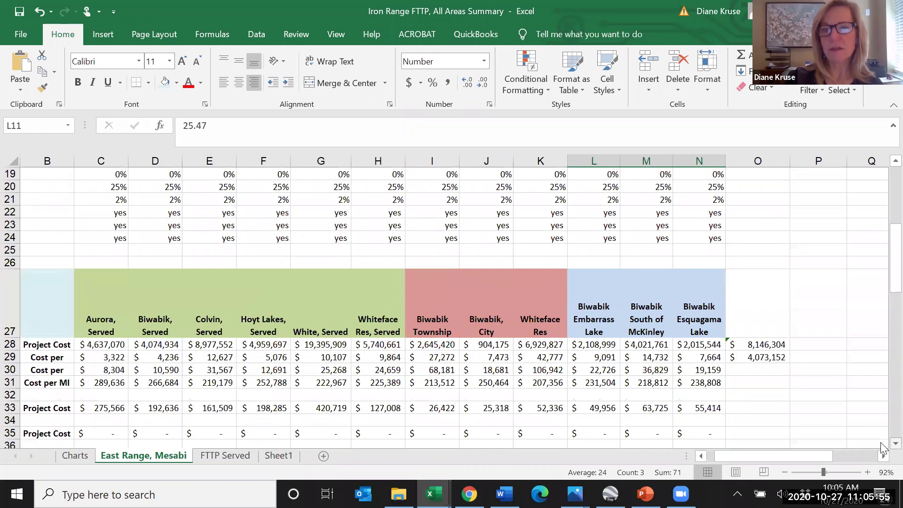
scroll(881, 446, "down", 1)
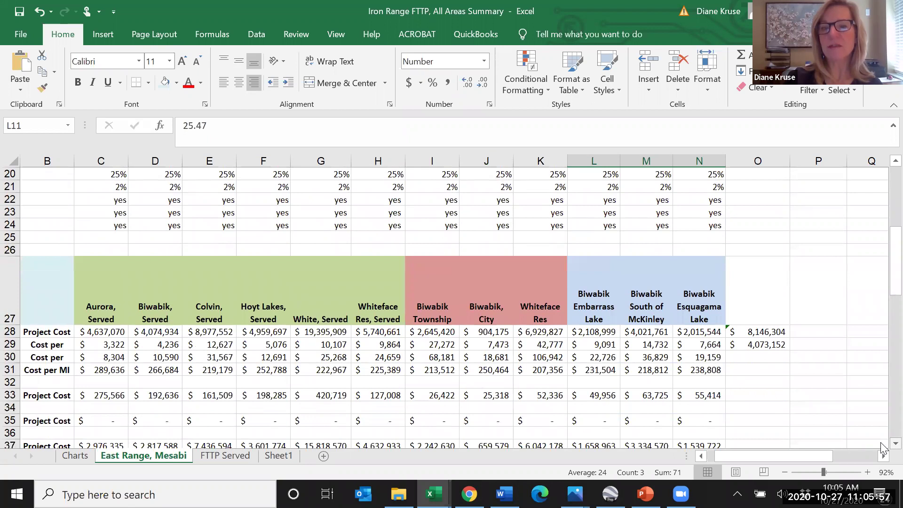
left_click(604, 332)
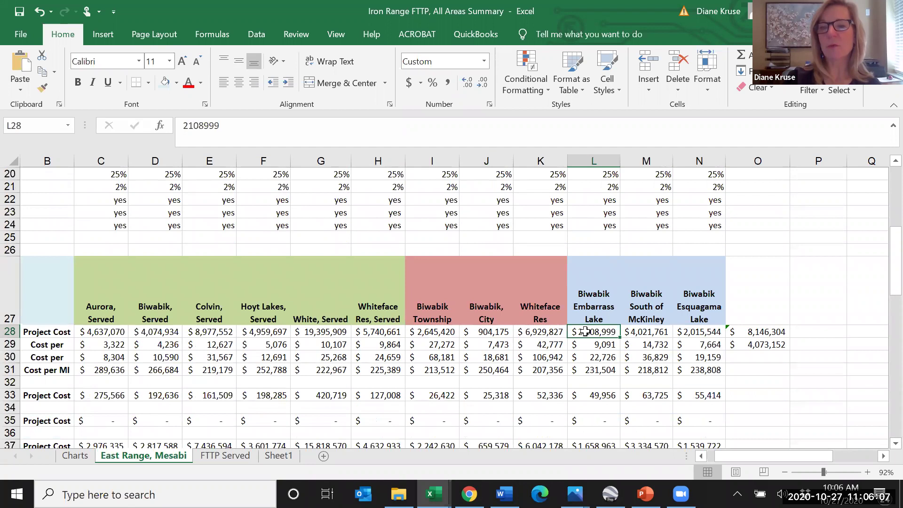
left_click(761, 332)
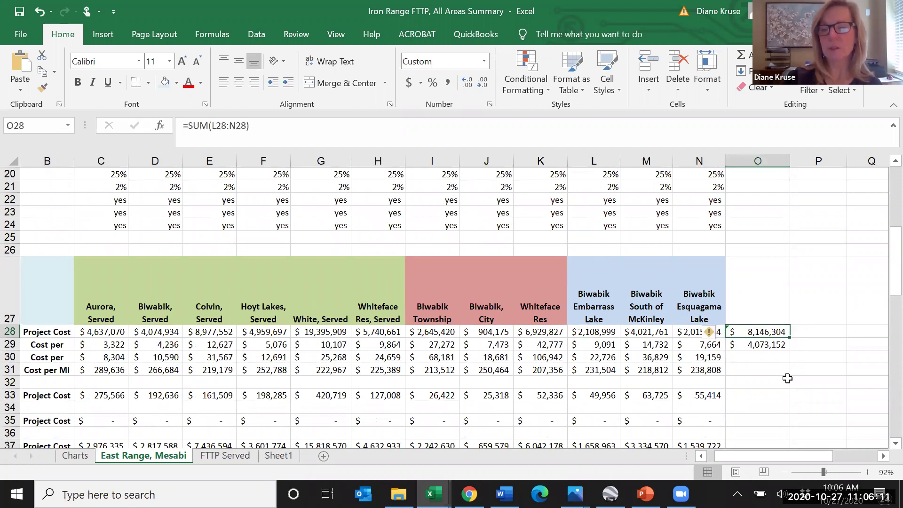
left_click(766, 345)
left_click_drag(895, 246, 882, 339)
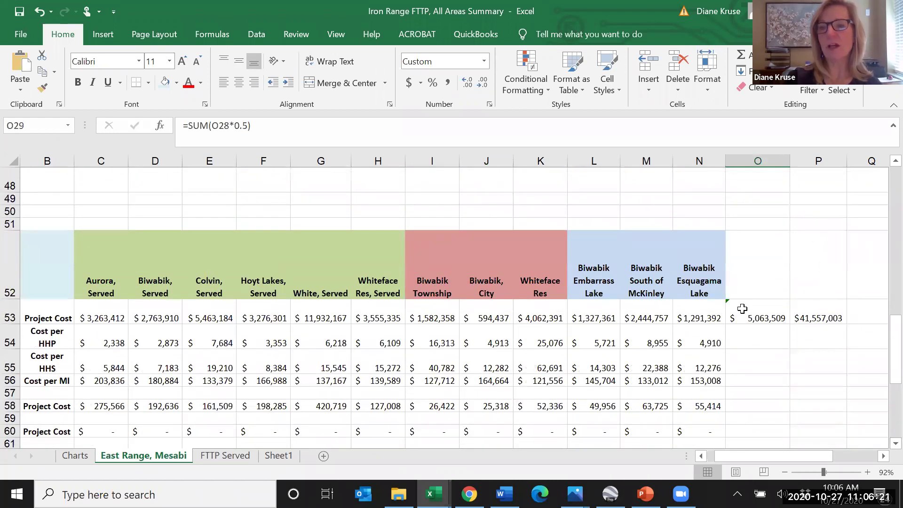
left_click(743, 309)
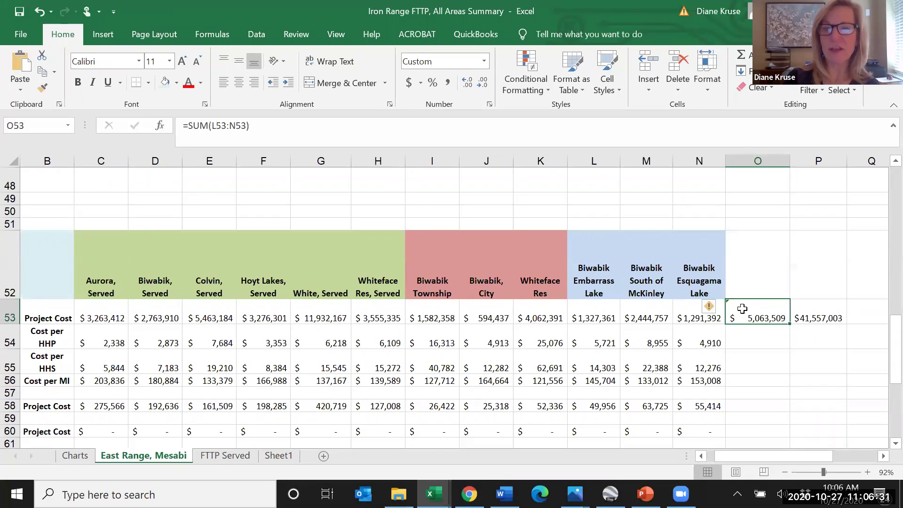
Step: Check the combined parcels/passings total for the three Biwabik lake and McKinley priority areas at the start of the sheet
left_click_drag(895, 336, 883, 188)
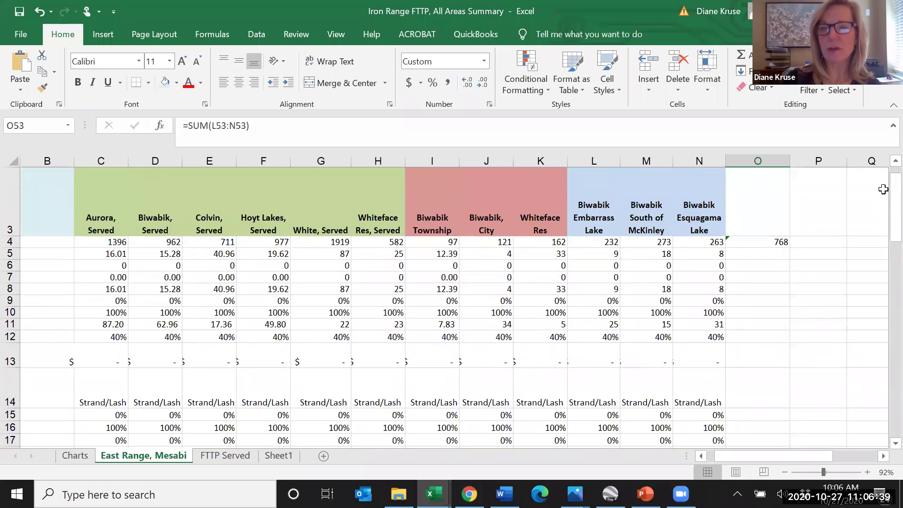
left_click(756, 241)
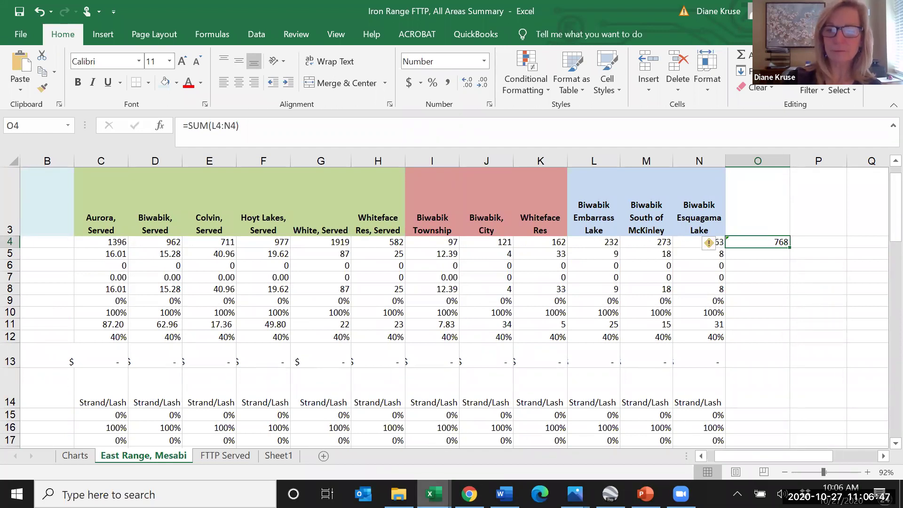
Step: Switch to the Biwabik Priority Areas, 50% Grant financial model and review the units passed and take rates in its Key Assumptions sheet
mouse_move(433, 494)
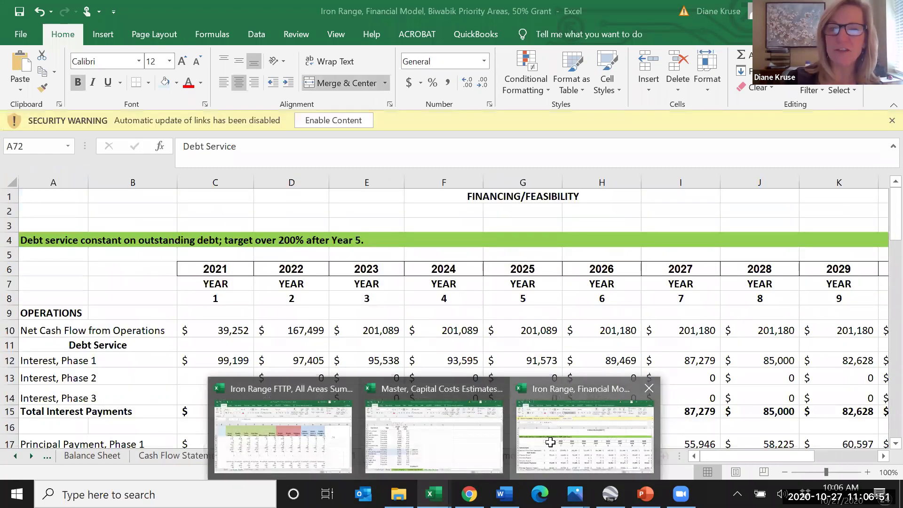
left_click(550, 442)
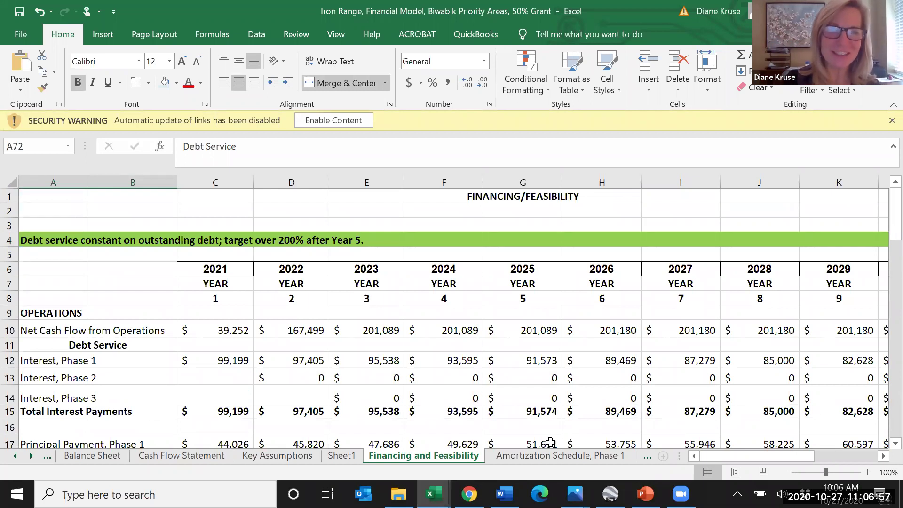
left_click(267, 454)
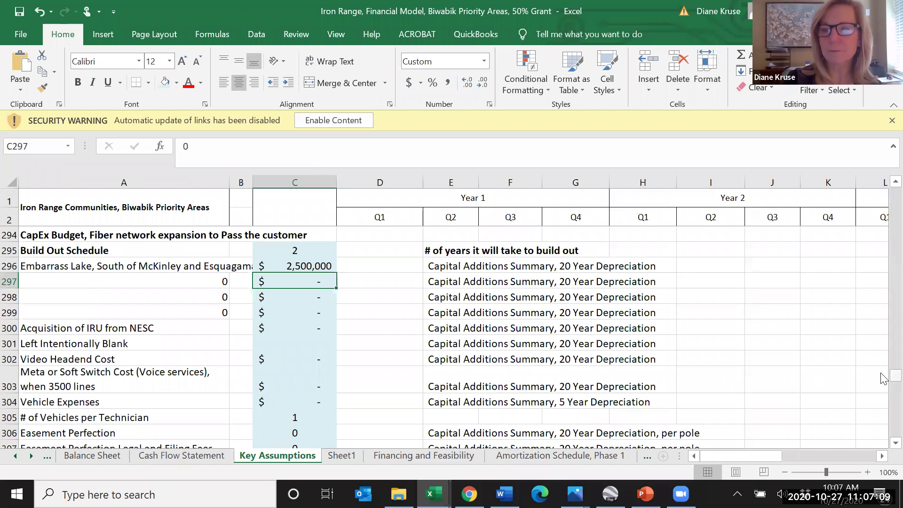
left_click_drag(883, 378, 883, 185)
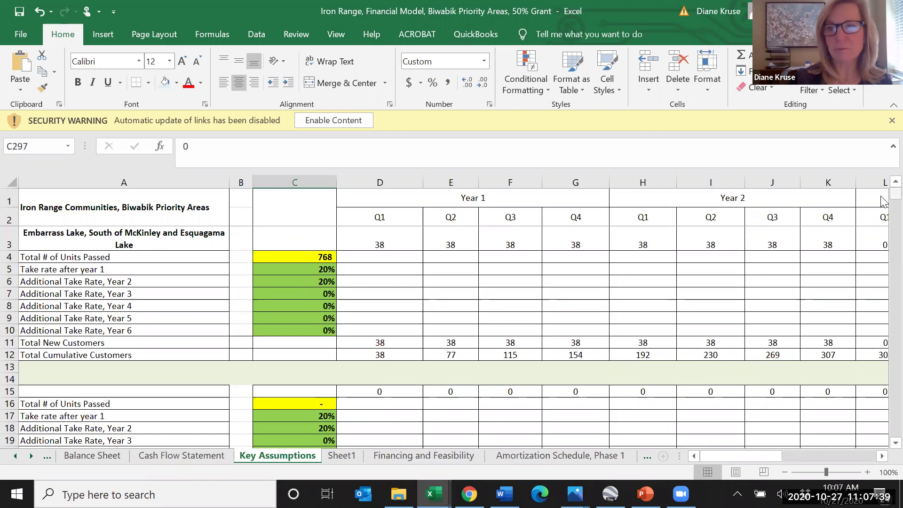
Step: Check the percentages of customers taking the Internet Only 1 Gbps, 250 Mbps and 100 Mbps services
left_click_drag(894, 194, 884, 259)
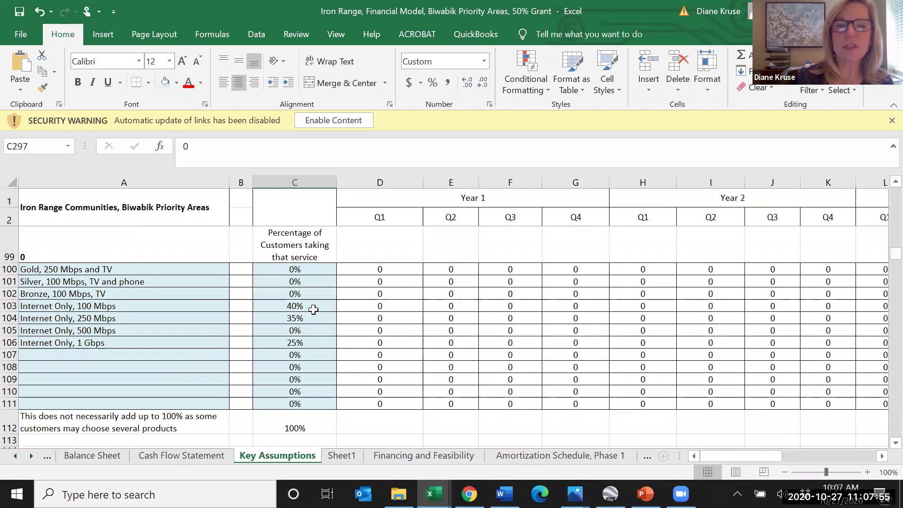
left_click(311, 346)
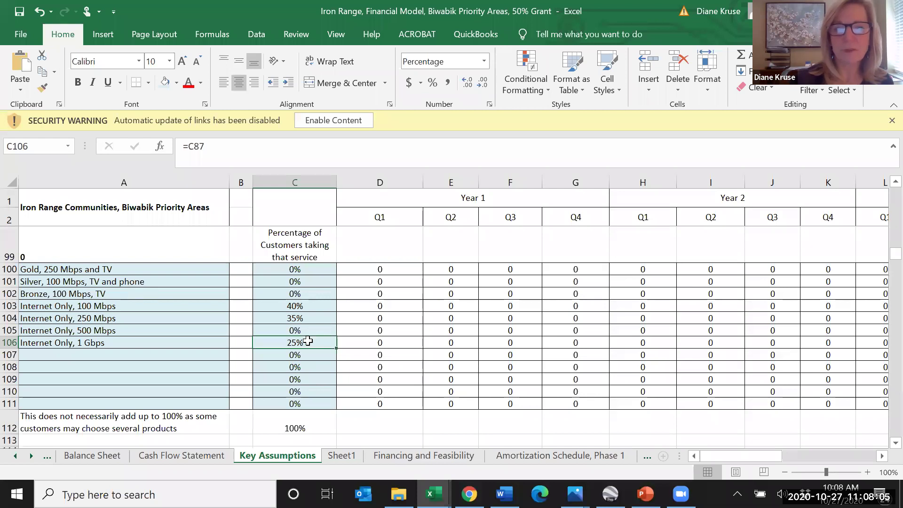
left_click(314, 320)
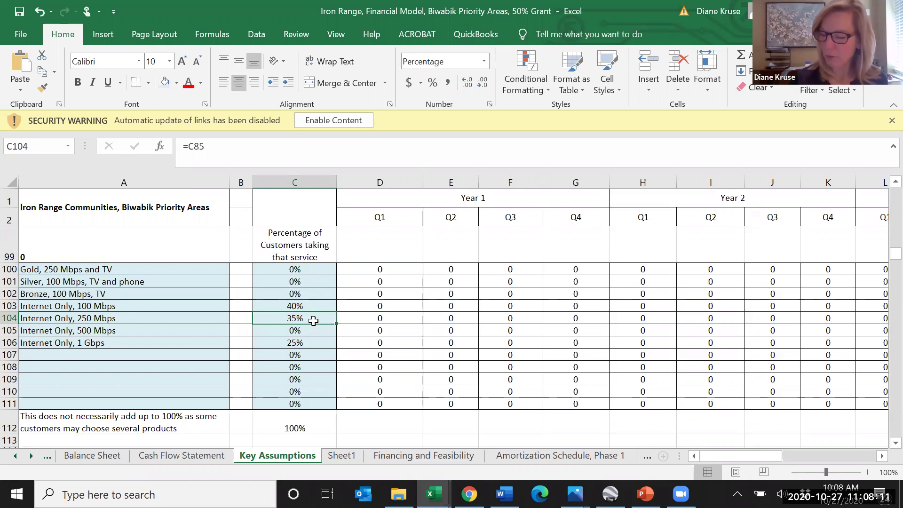
left_click(312, 309)
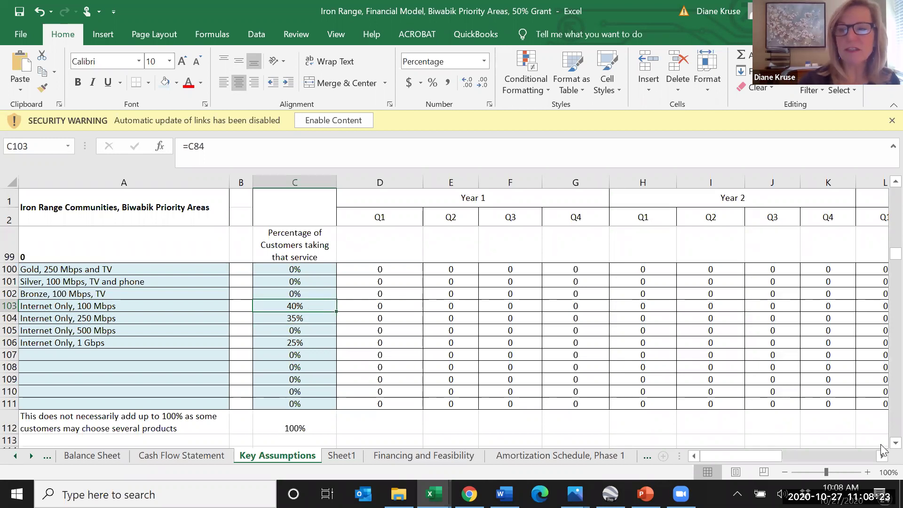
Step: Highlight the monthly rates of the Internet Only services under Pricing for Embarrass Lake, South of McKinley and Esquagama Lake
scroll(882, 447, "down", 1)
scroll(883, 451, "down", 7)
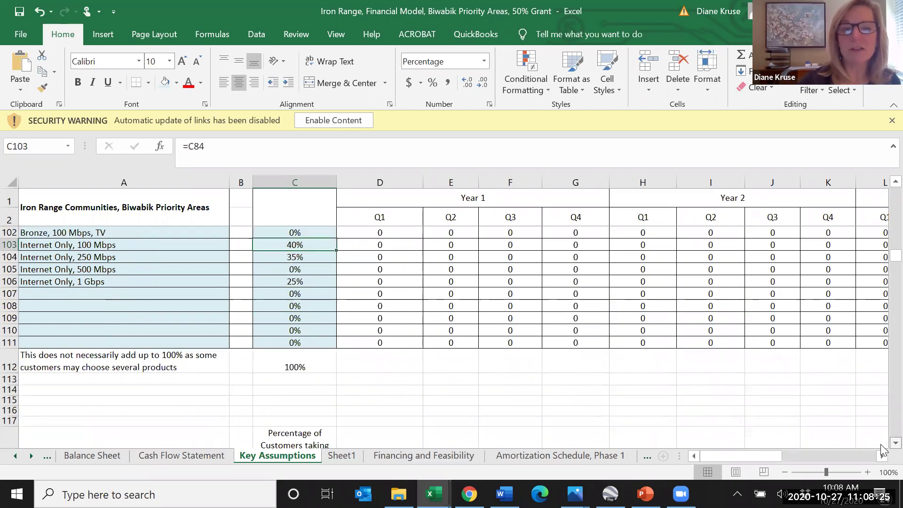
scroll(883, 450, "down", 11)
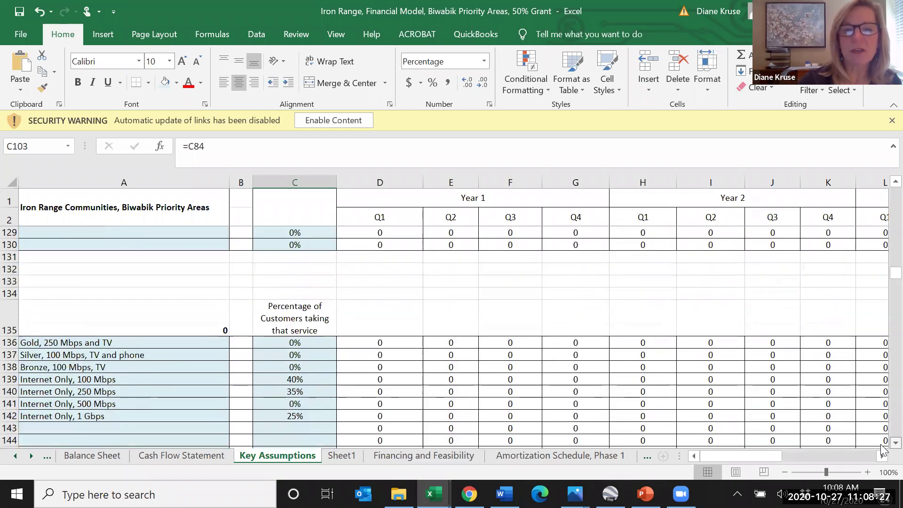
scroll(883, 450, "down", 9)
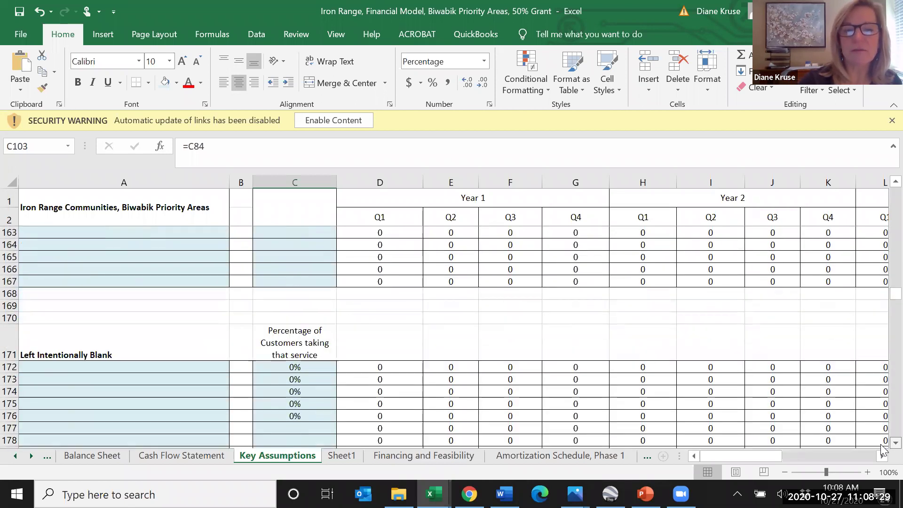
scroll(883, 451, "down", 2)
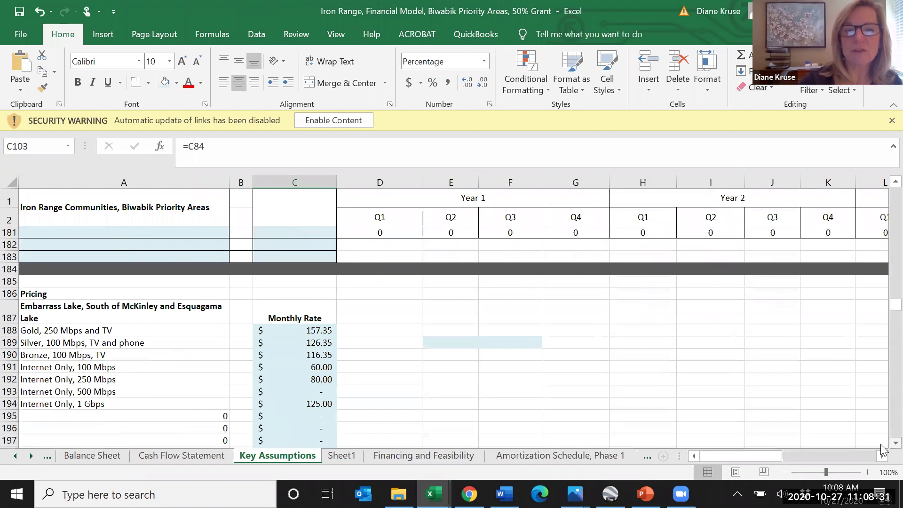
left_click_drag(291, 356, 297, 392)
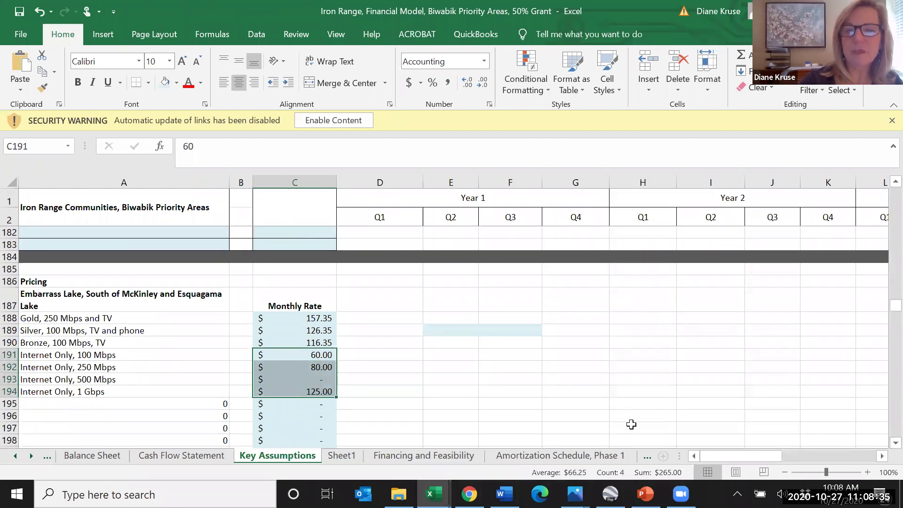
scroll(883, 451, "down", 6)
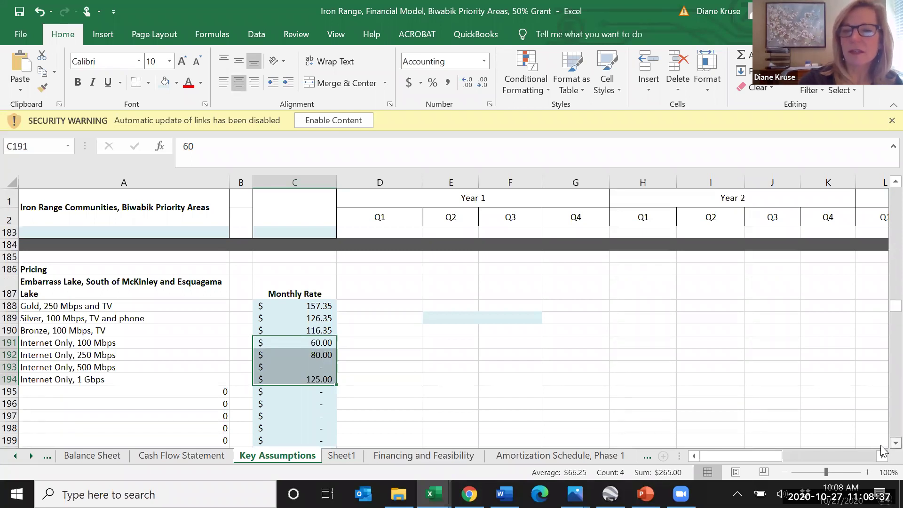
scroll(882, 447, "down", 1)
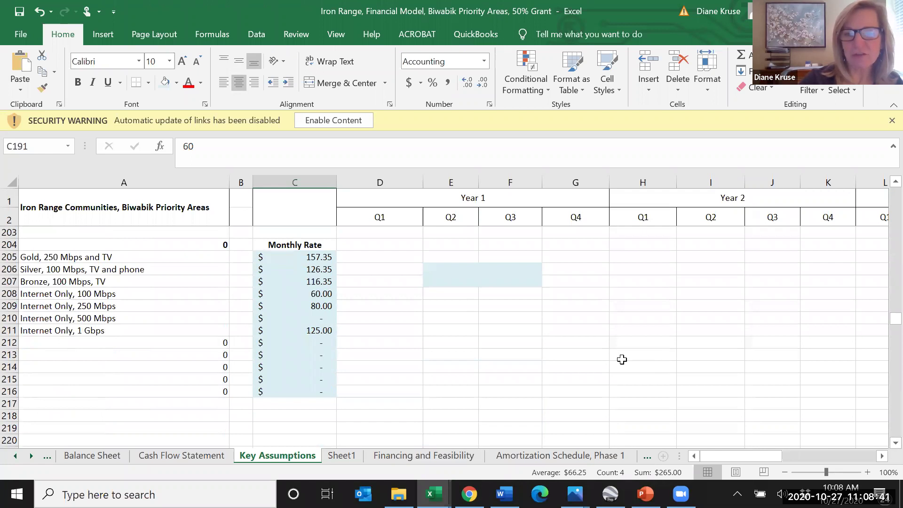
Step: In the Financing and Feasibility sheet, inspect the 2021 and 2022 net cash flow after principal and interest and the 2025 debt service constant
left_click(431, 457)
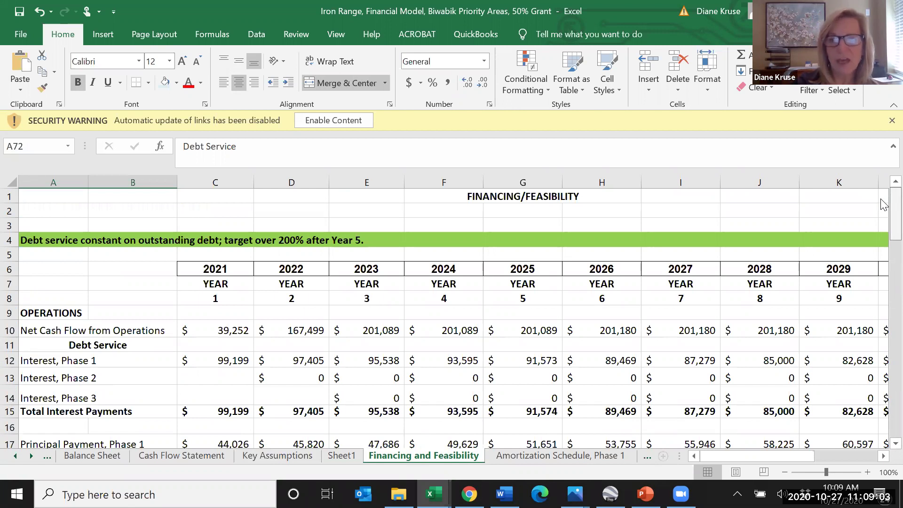
scroll(884, 206, "down", 1)
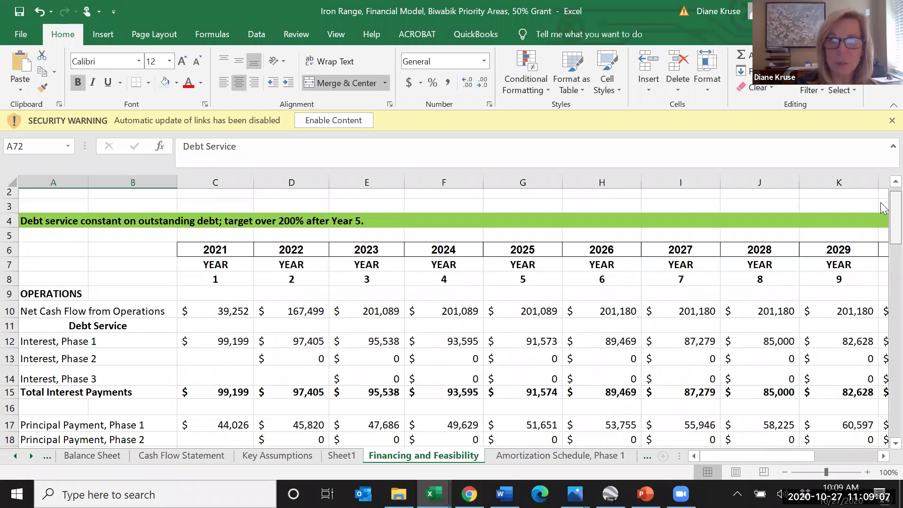
scroll(883, 208, "down", 1)
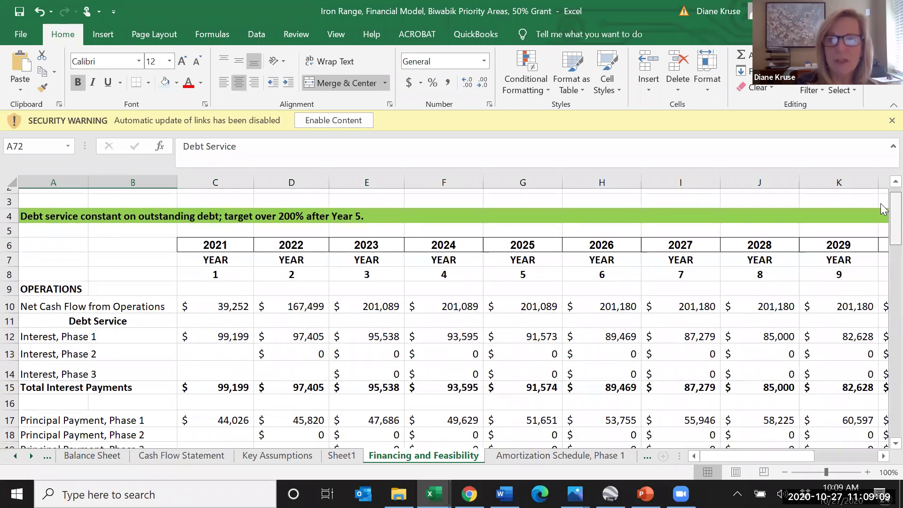
scroll(881, 204, "down", 2)
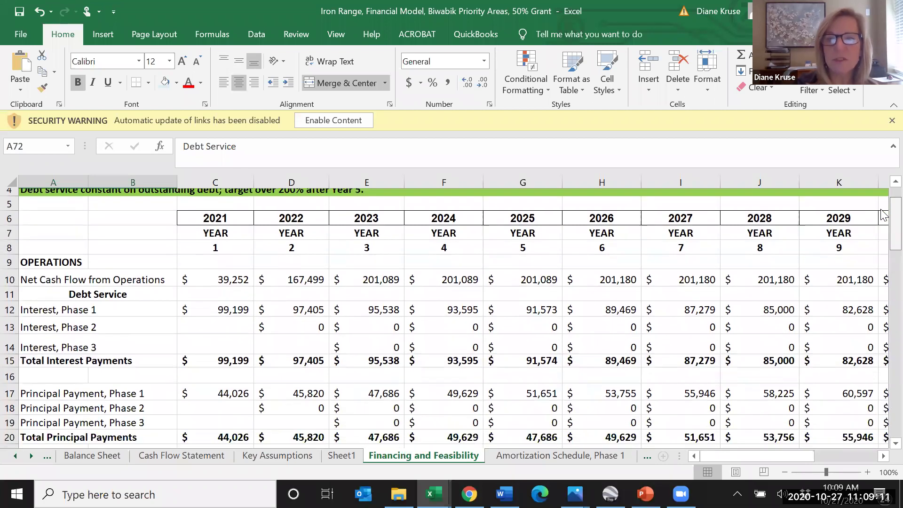
scroll(884, 217, "down", 1)
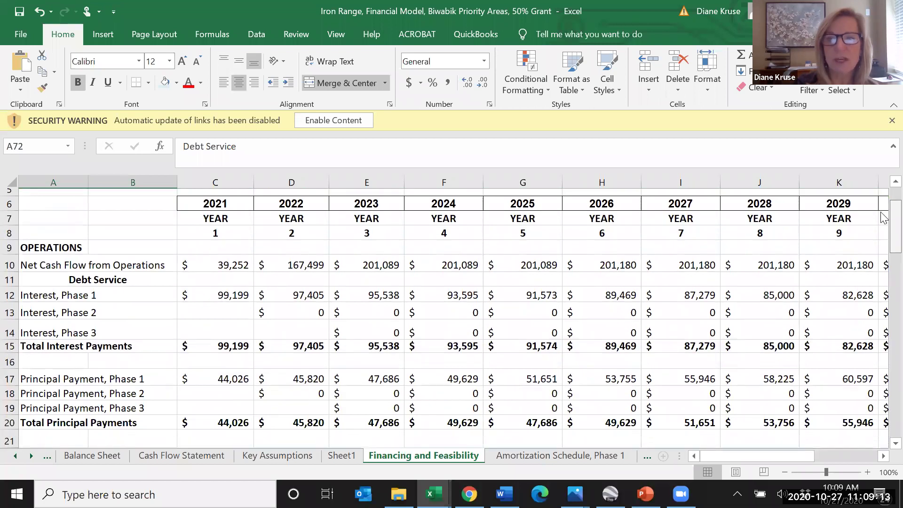
scroll(884, 219, "down", 3)
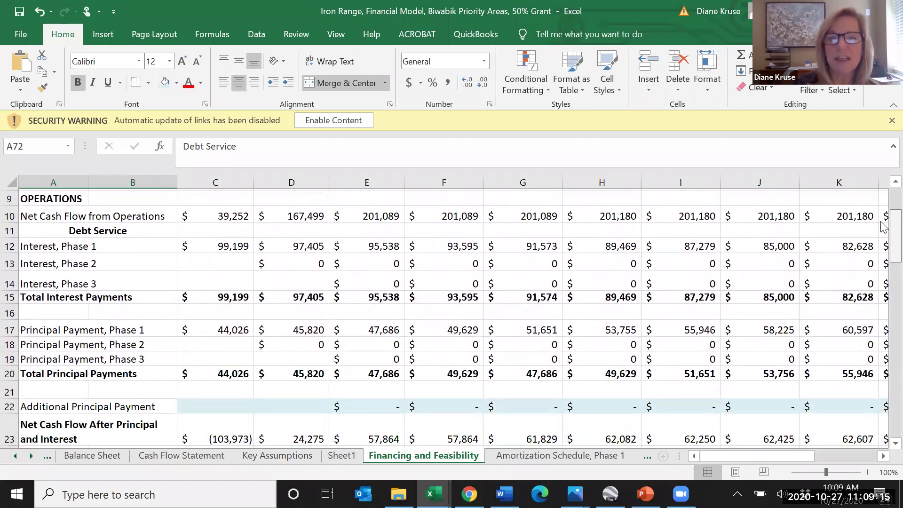
scroll(884, 228, "down", 7)
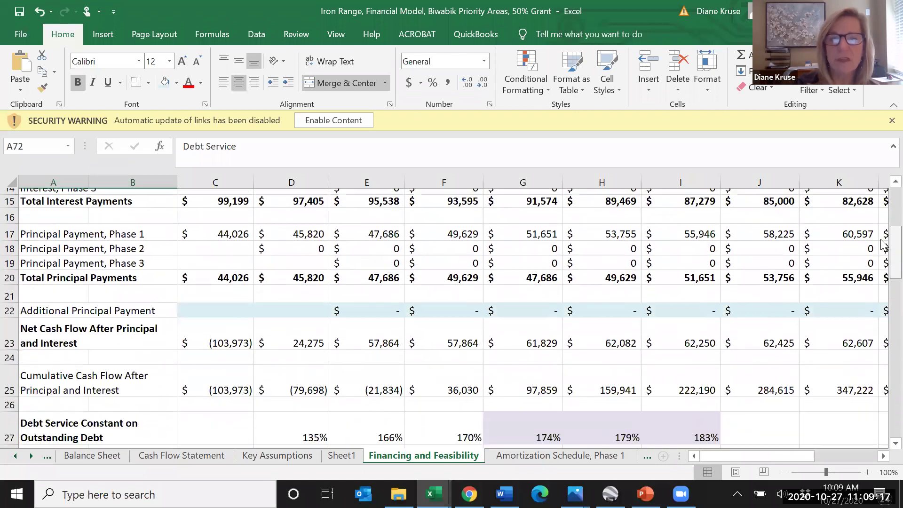
scroll(884, 250, "down", 1)
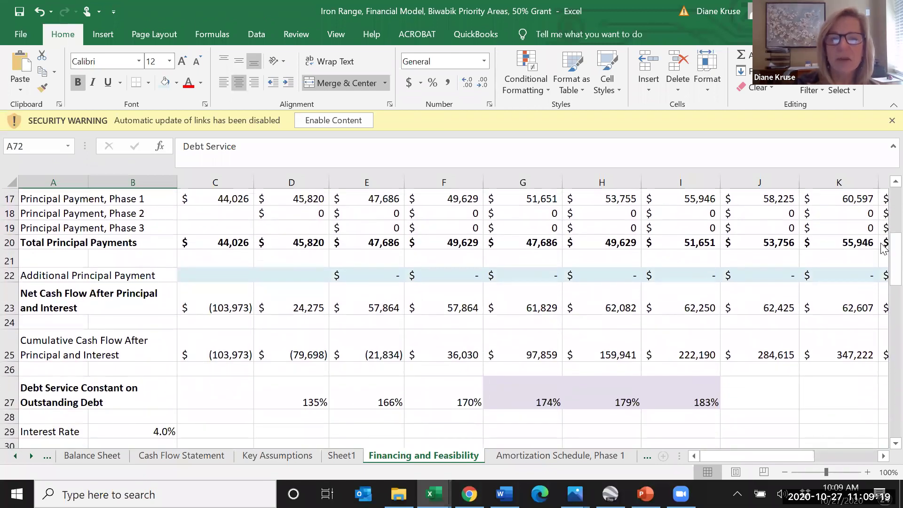
left_click(217, 306)
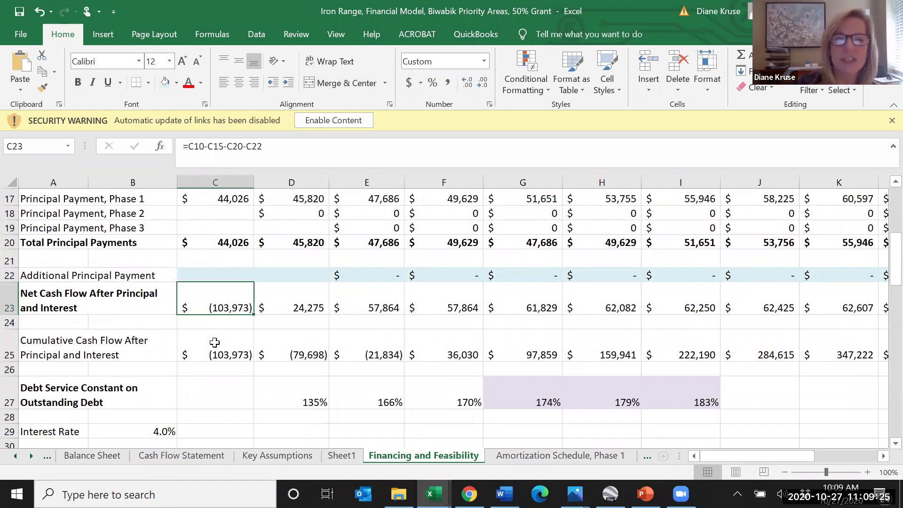
left_click(297, 301)
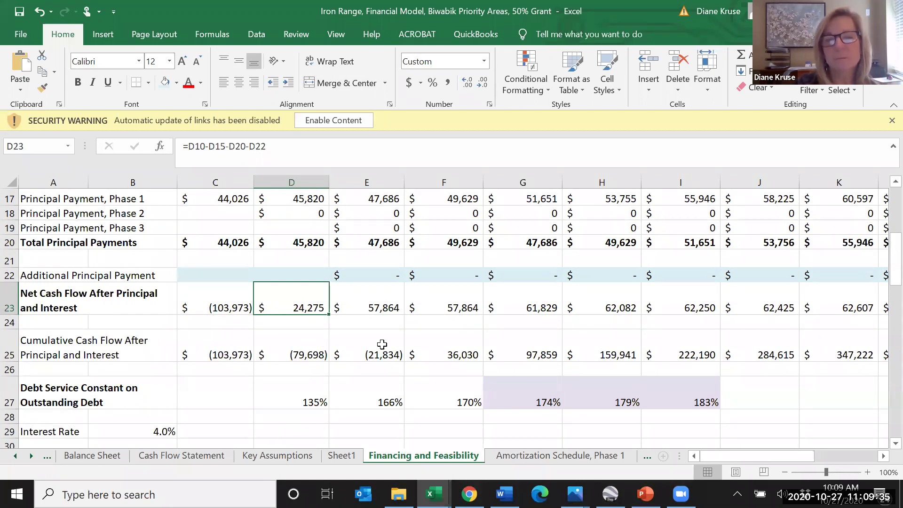
left_click(521, 391)
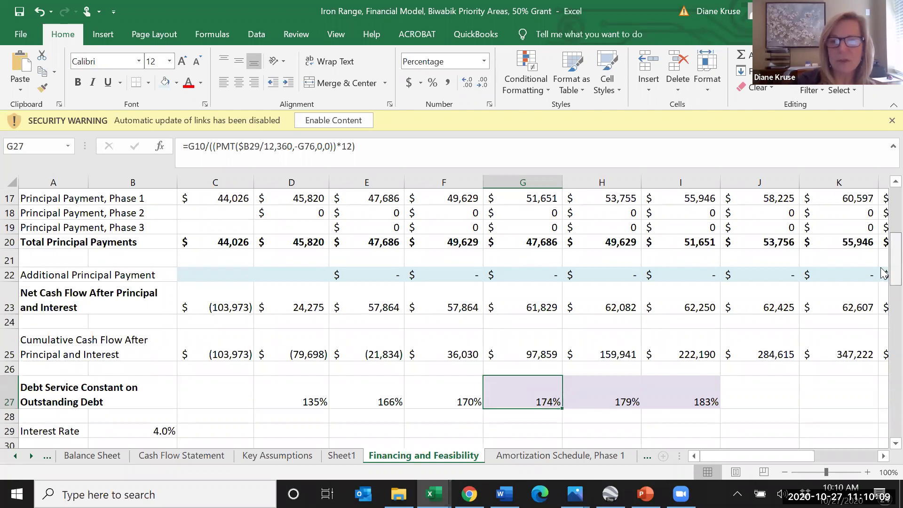
Step: Examine the Phase 1 principal, interest and coverage ratios by year in the Coverage Ratio of each Tranch section
scroll(884, 278, "down", 2)
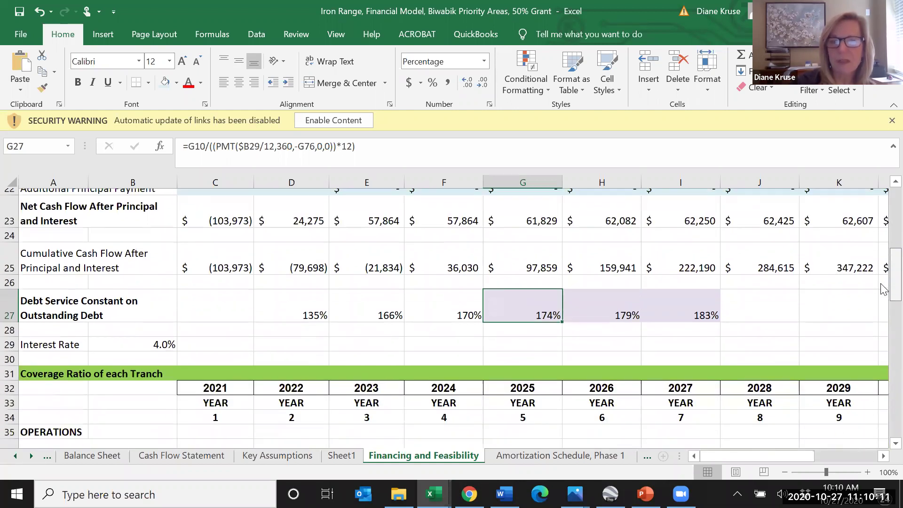
scroll(883, 291, "down", 2)
scroll(884, 301, "down", 1)
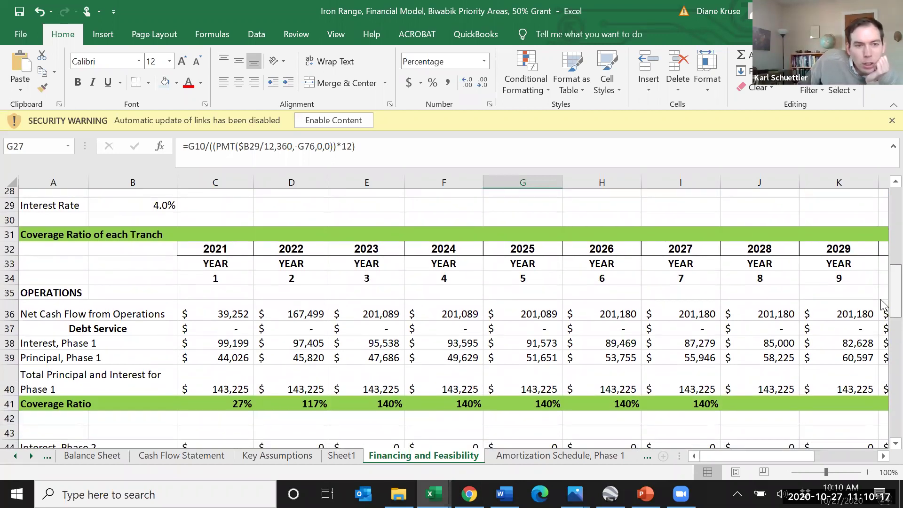
scroll(884, 303, "up", 1)
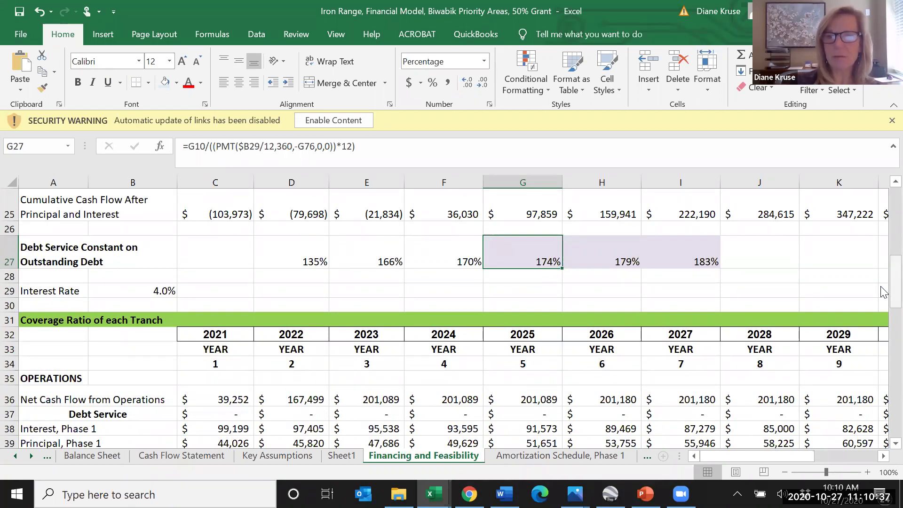
scroll(883, 291, "down", 1)
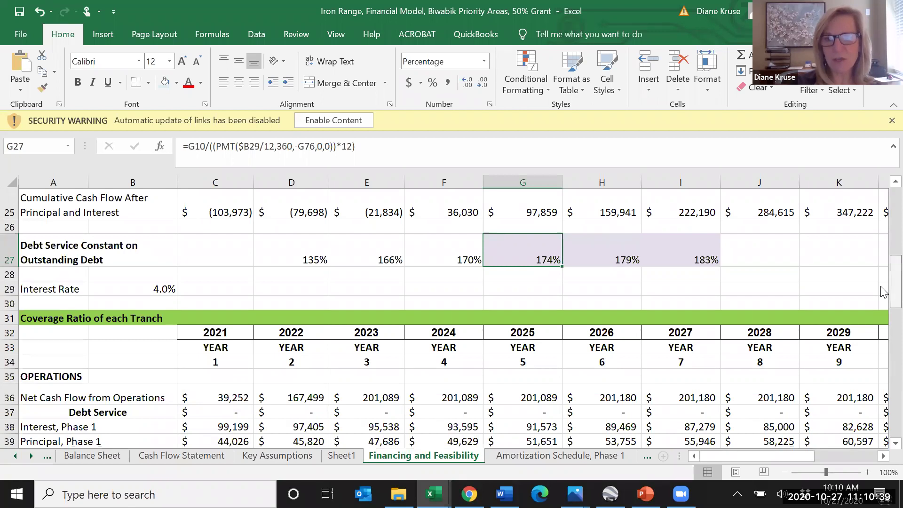
scroll(882, 292, "down", 2)
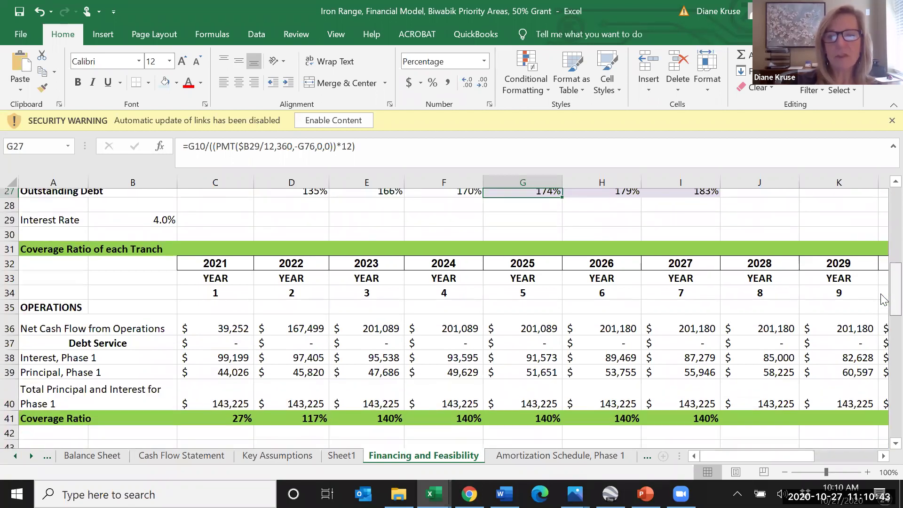
scroll(883, 300, "down", 1)
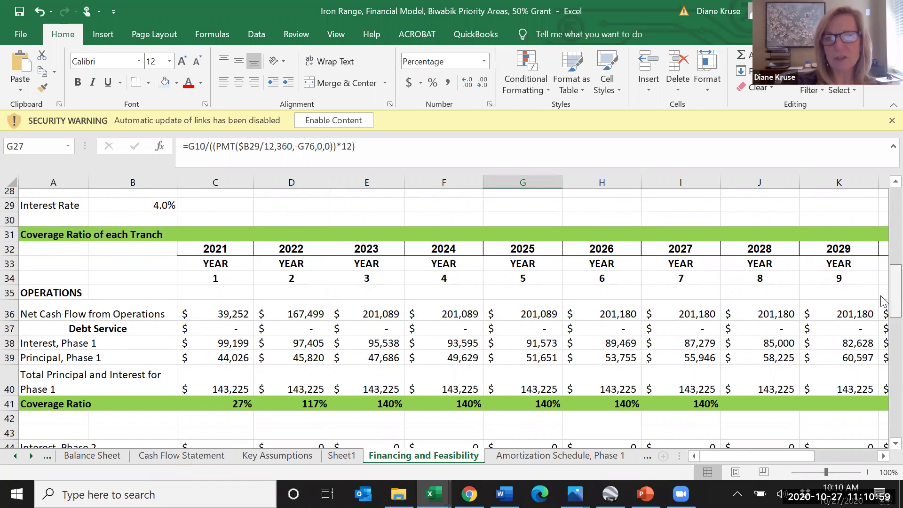
scroll(883, 301, "up", 1)
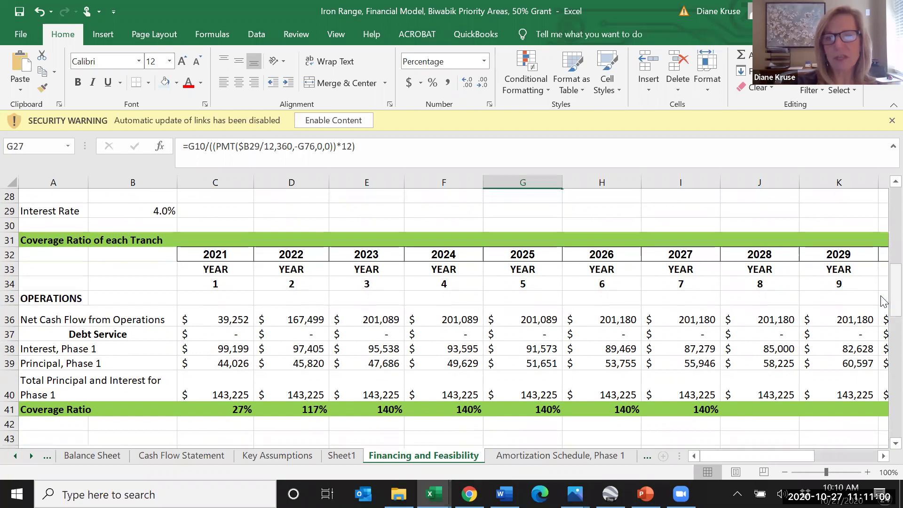
Step: Inspect the 2023 Phase 1 coverage ratio and review the Phase 2 and Phase 3 coverage ratios below it
left_click(367, 410)
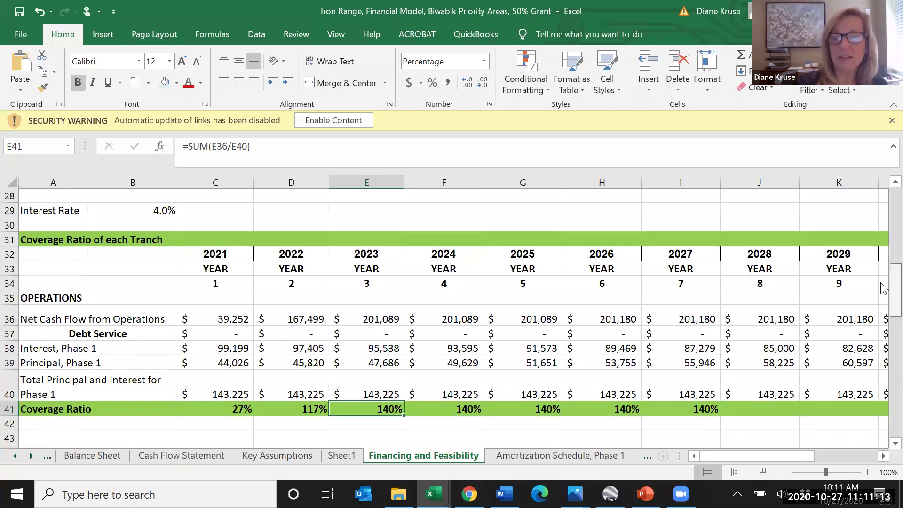
scroll(884, 288, "down", 4)
scroll(884, 323, "down", 3)
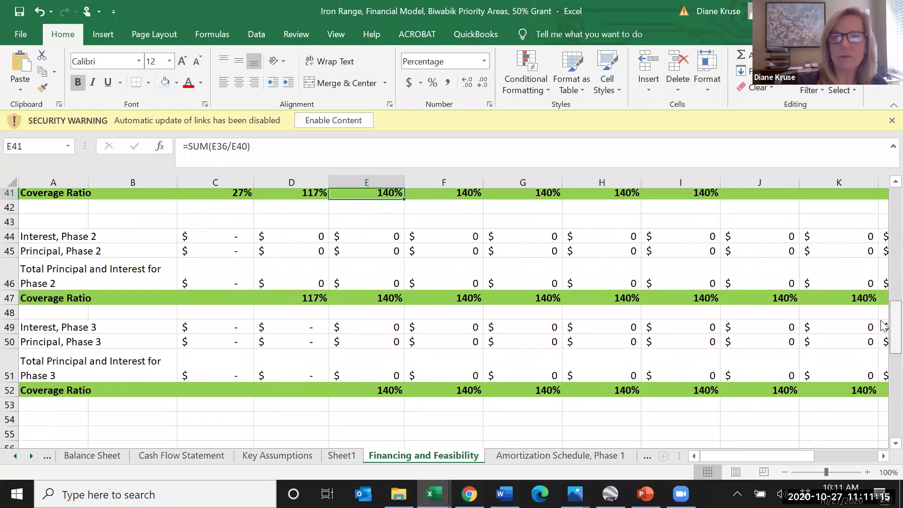
Step: Compare the 2030 cumulative cash flow from operations with the 2030 total outstanding debt in the 10-year cumulative cash flows section
scroll(883, 347, "down", 2)
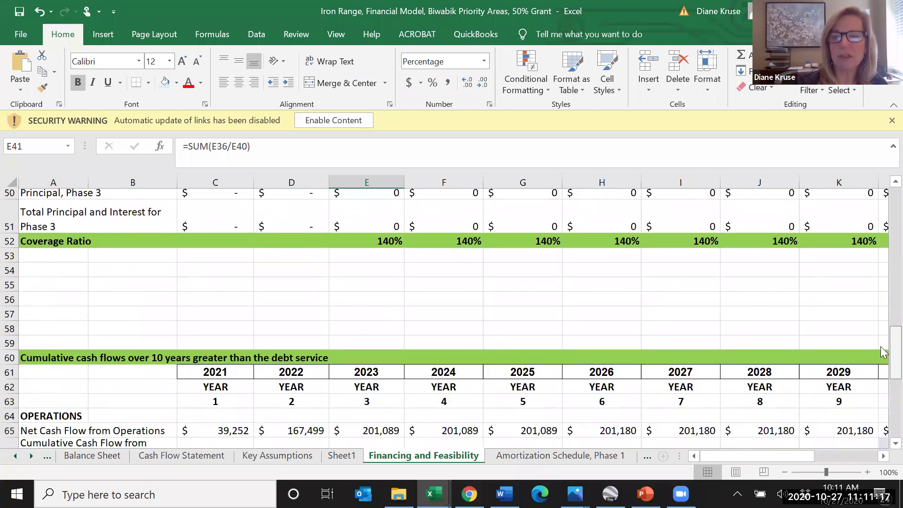
scroll(883, 362, "down", 1)
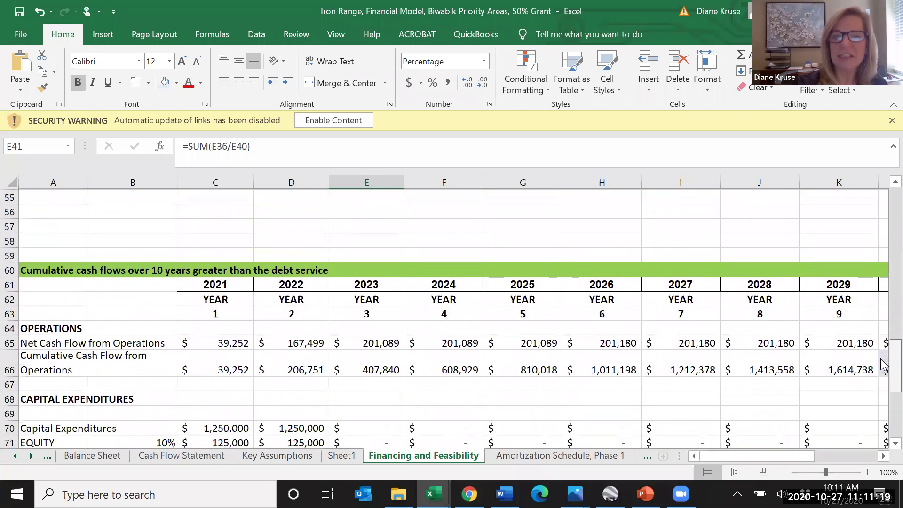
scroll(883, 370, "down", 1)
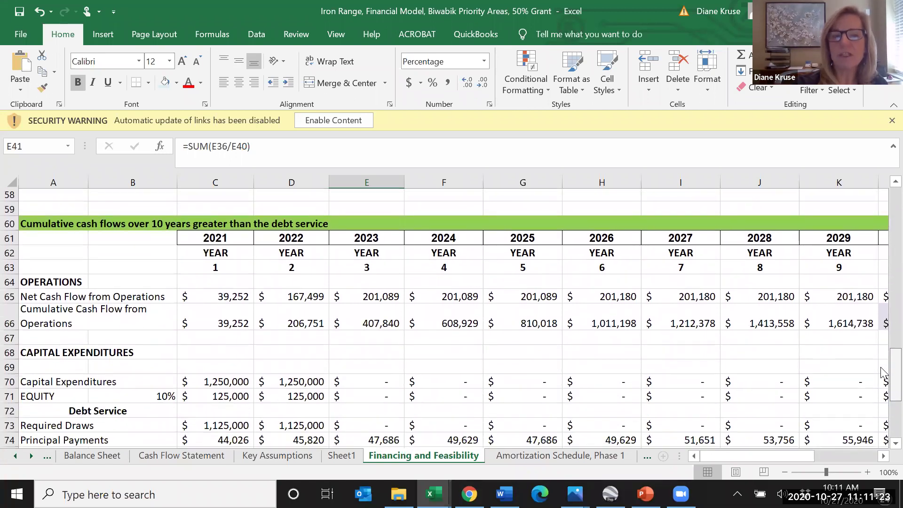
scroll(883, 371, "up", 1)
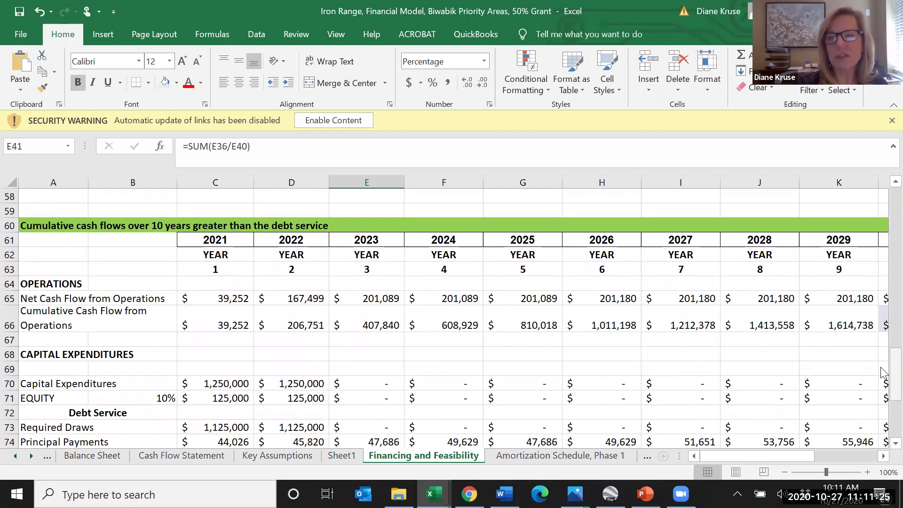
left_click(882, 456)
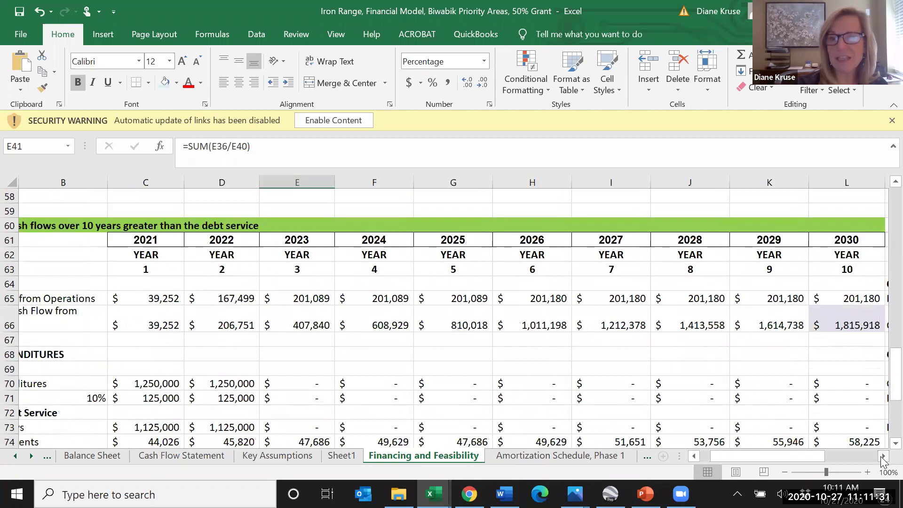
left_click(882, 457)
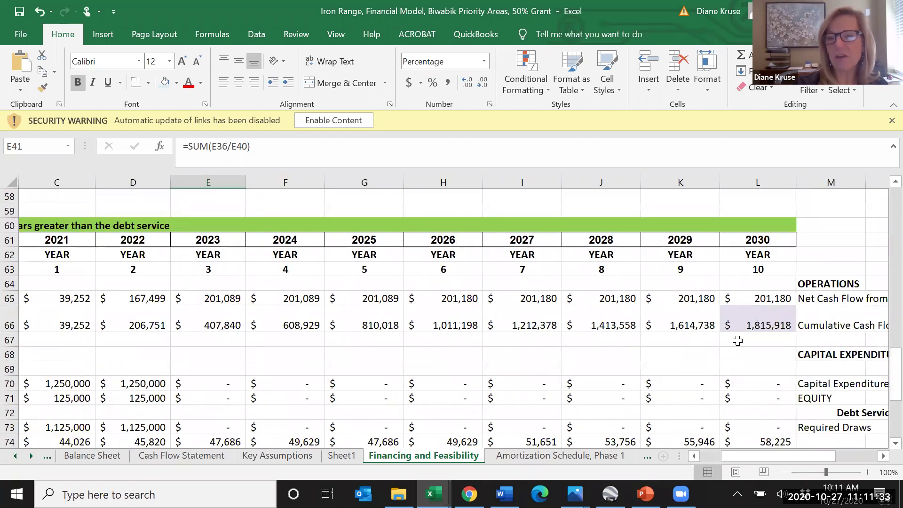
left_click(749, 315)
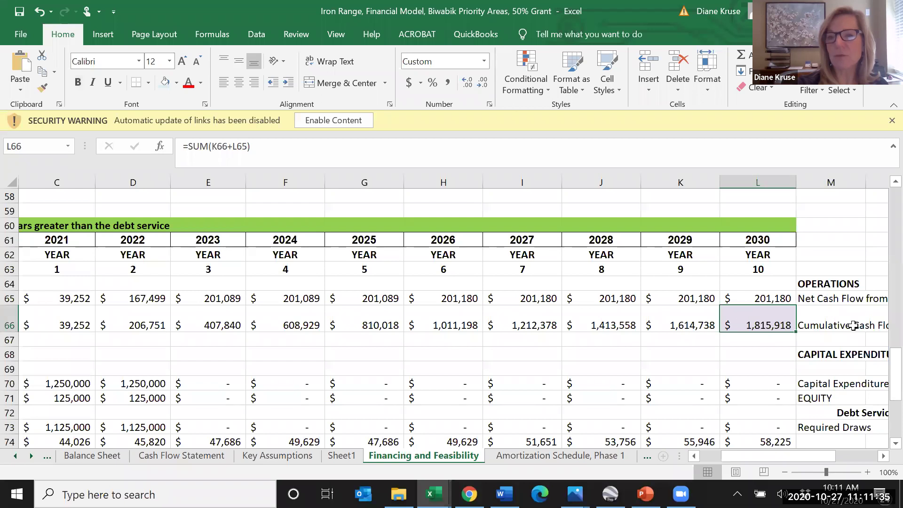
scroll(883, 381, "down", 2)
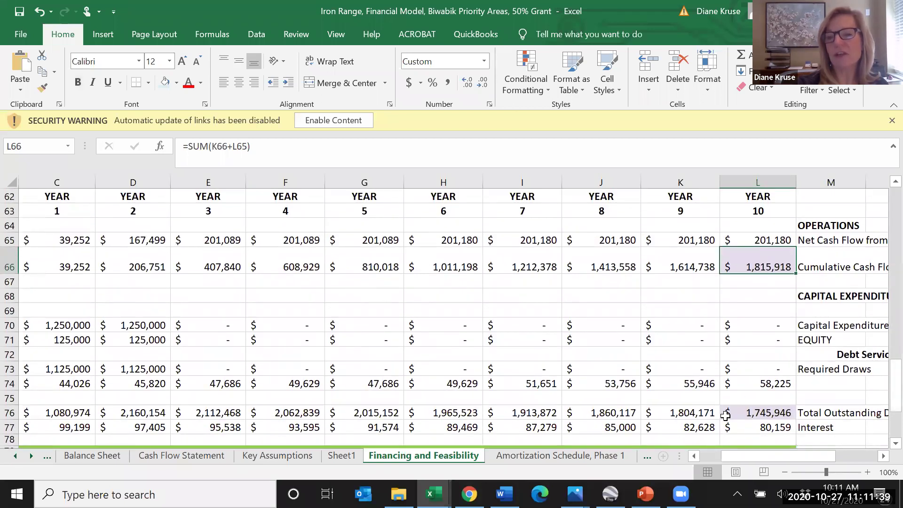
left_click(729, 414)
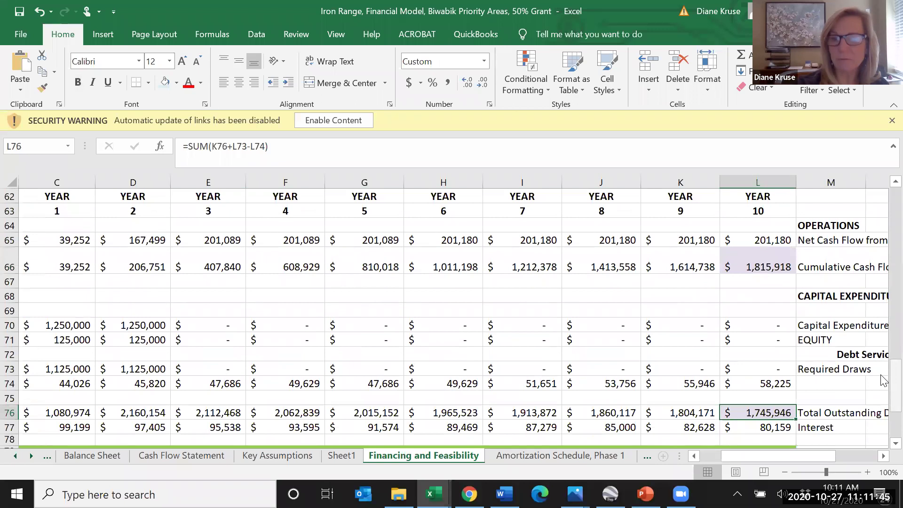
Step: In the Positive EBITDA section, highlight the Earnings after Interest and Principal Payments row and inspect its 2030 value
scroll(884, 380, "down", 3)
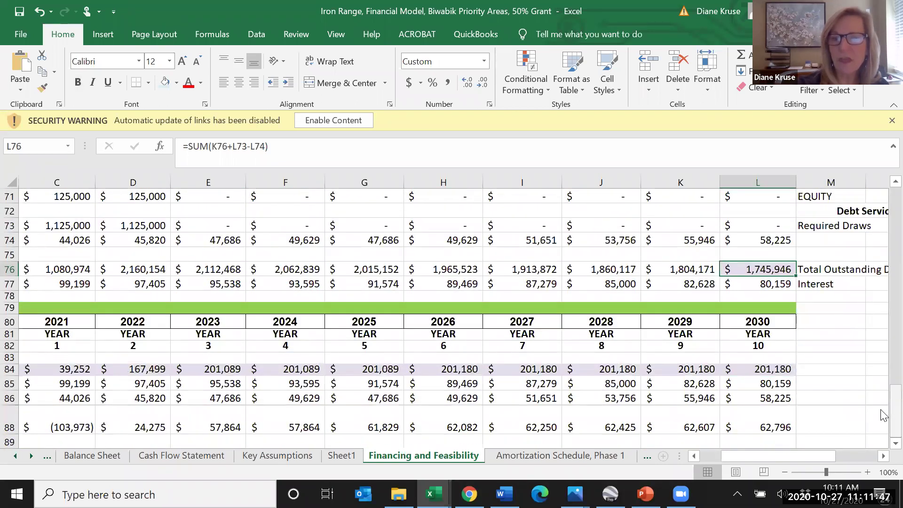
left_click(693, 459)
left_click(693, 459)
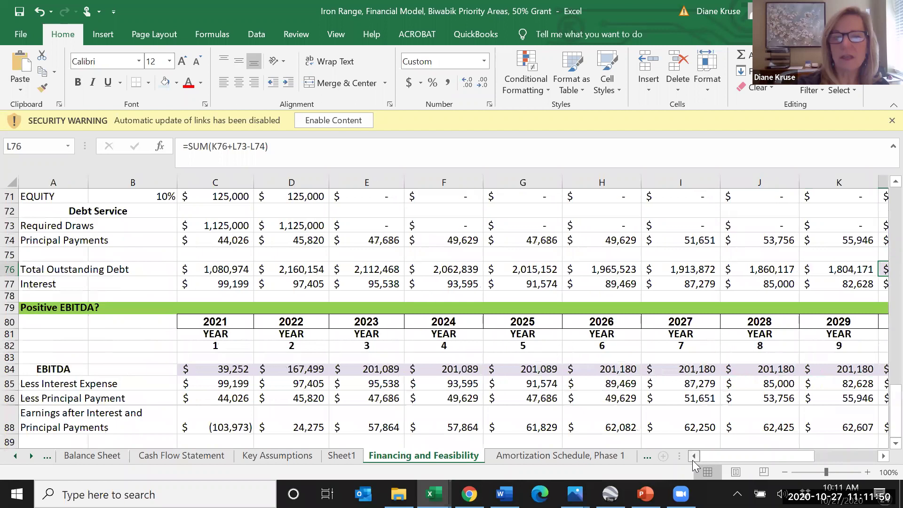
left_click(10, 419)
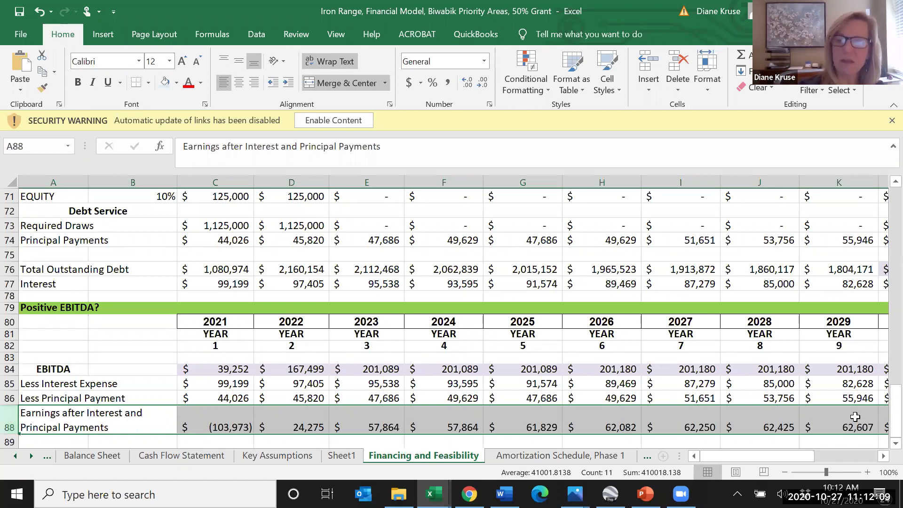
left_click(884, 456)
left_click(883, 456)
left_click(774, 415)
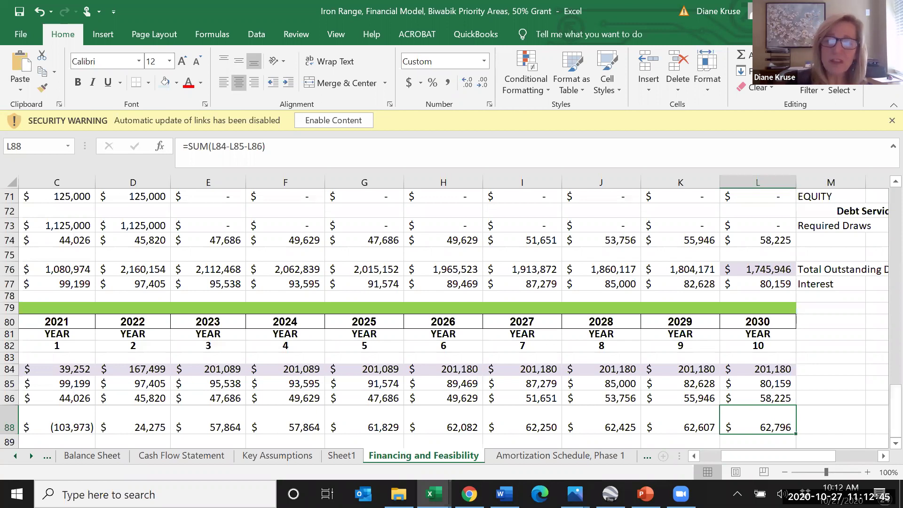
Step: Open the Income Statement sheet and examine the yearly revenues, expenses and EBITDA
left_click(16, 455)
left_click(15, 454)
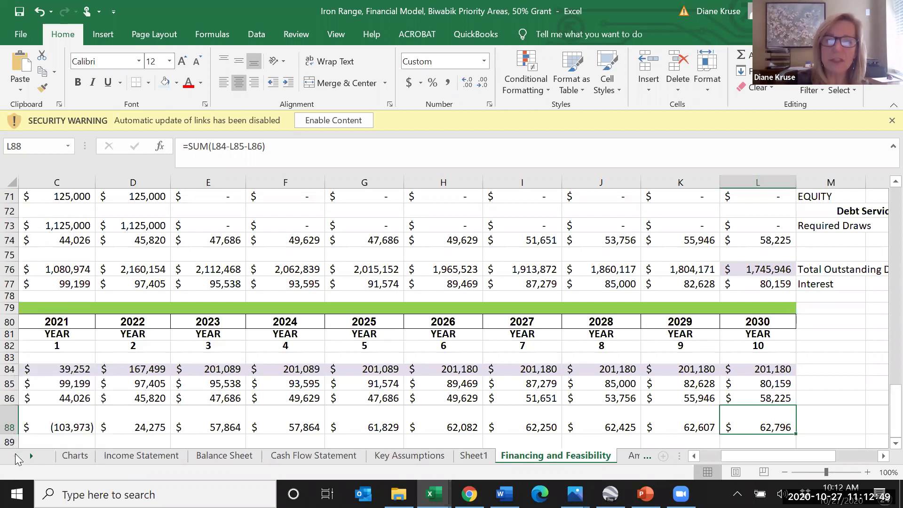
left_click(137, 455)
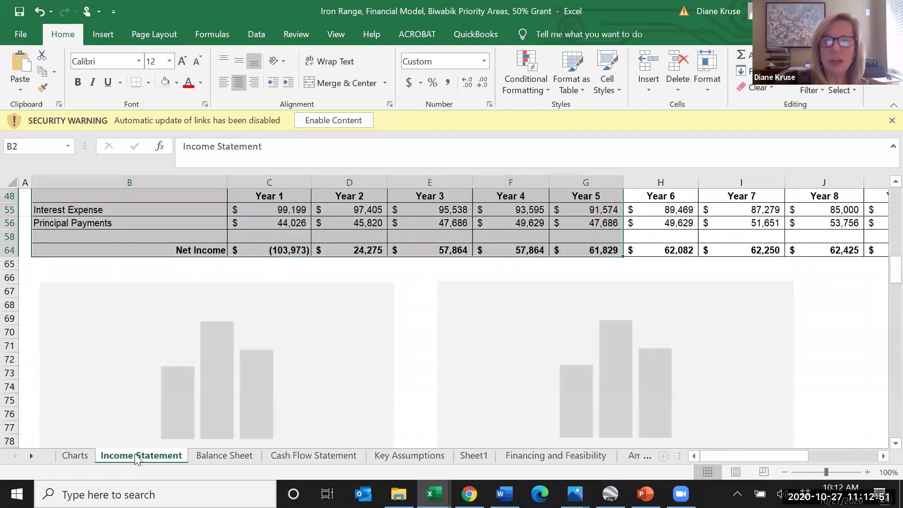
left_click_drag(882, 277, 879, 236)
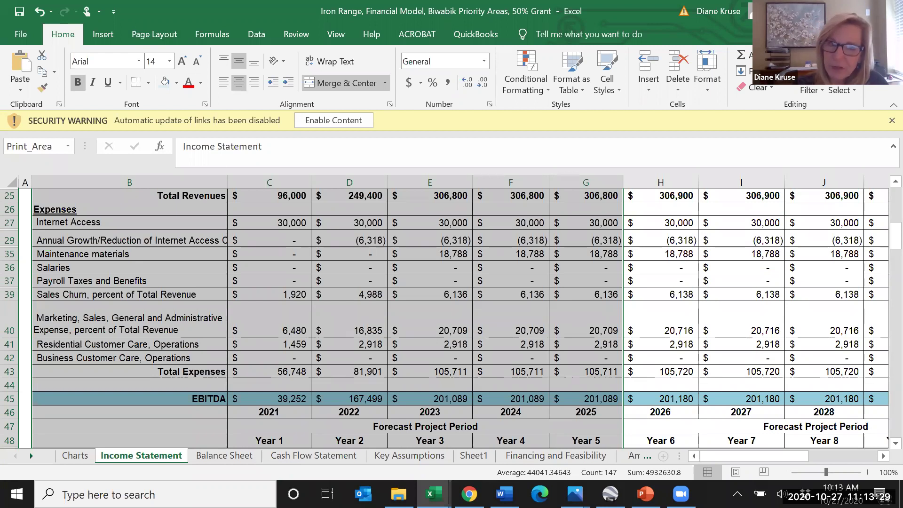
Step: Close the Biwabik Priority Areas, 50% Grant financial model workbook, saving its changes
key("alt+F4")
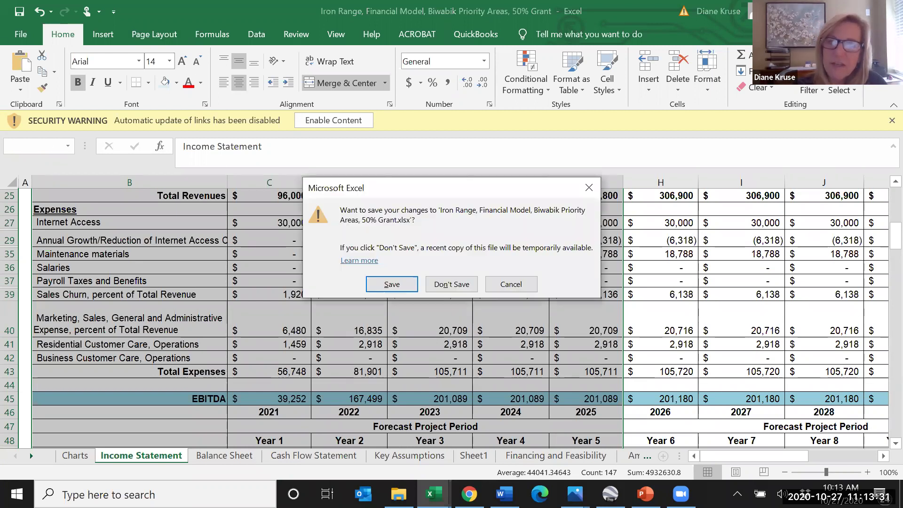
left_click(403, 284)
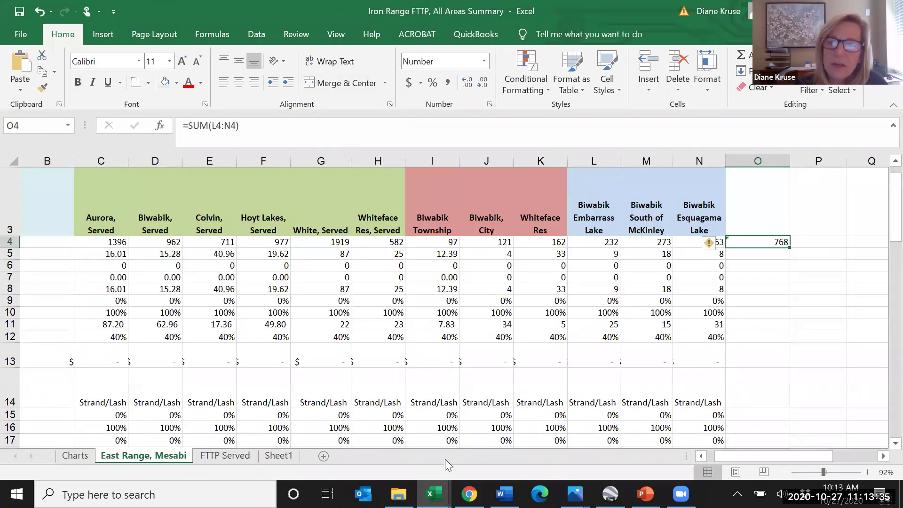
Step: Switch to the Master, Capital Costs Estimates workbook and review the fiber lengths and costs by area in the NESC Fiber Per Area sheet
mouse_move(433, 494)
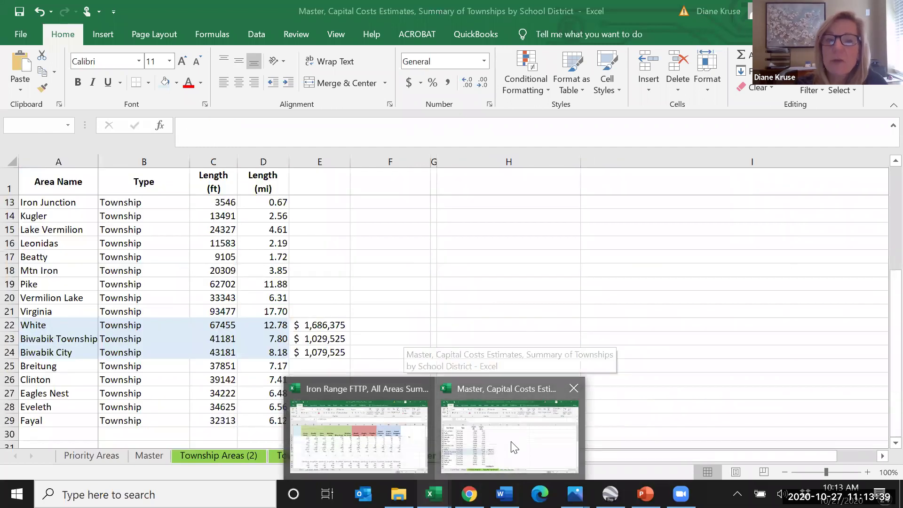
left_click(509, 435)
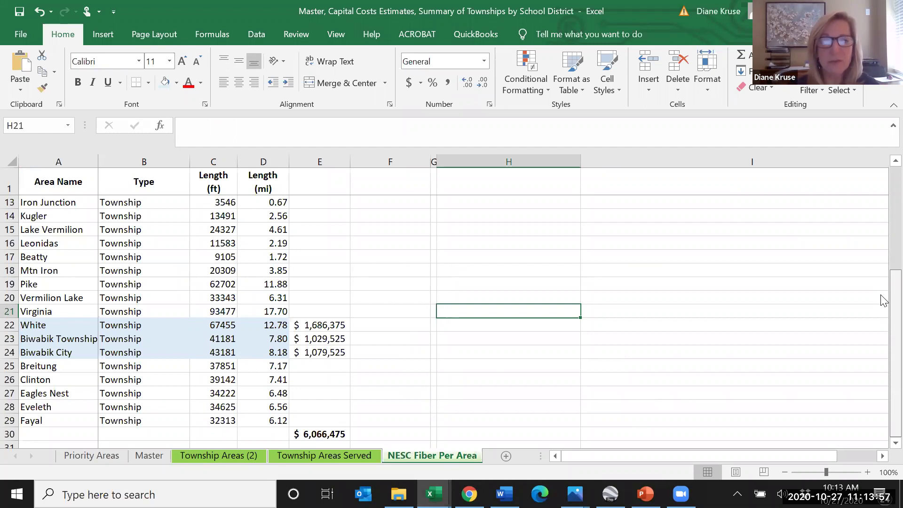
scroll(884, 264, "up", 2)
scroll(883, 235, "up", 2)
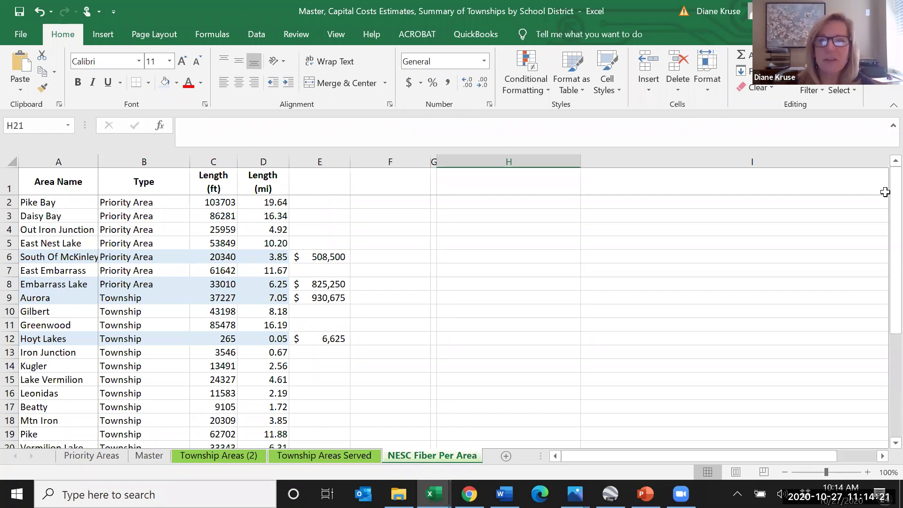
scroll(884, 206, "down", 3)
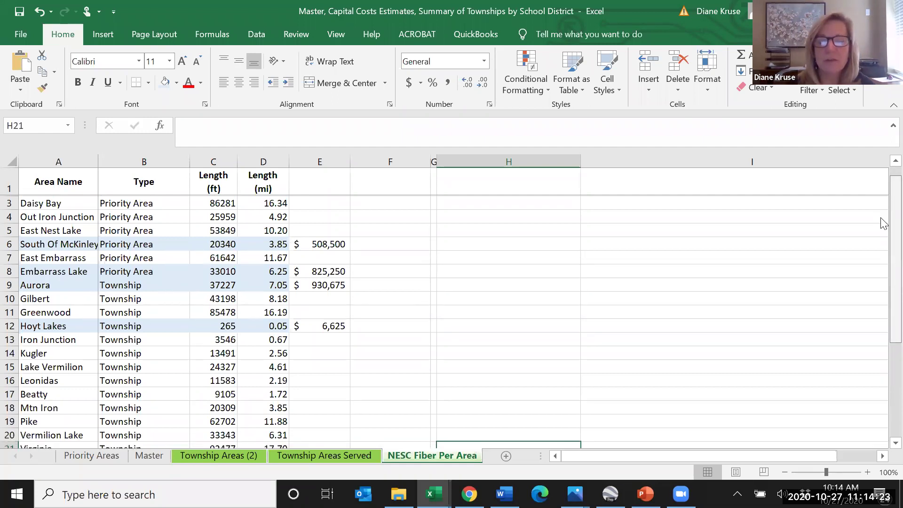
scroll(884, 283, "down", 2)
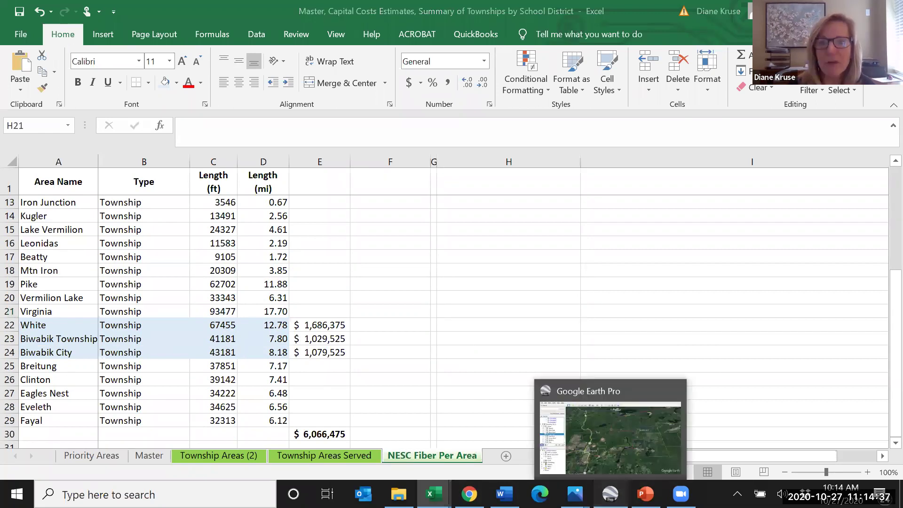
Step: Switch to Google Earth Pro and examine the mapped fiber routes around Virginia, Aurora, Embarrass and Soudan
left_click(610, 494)
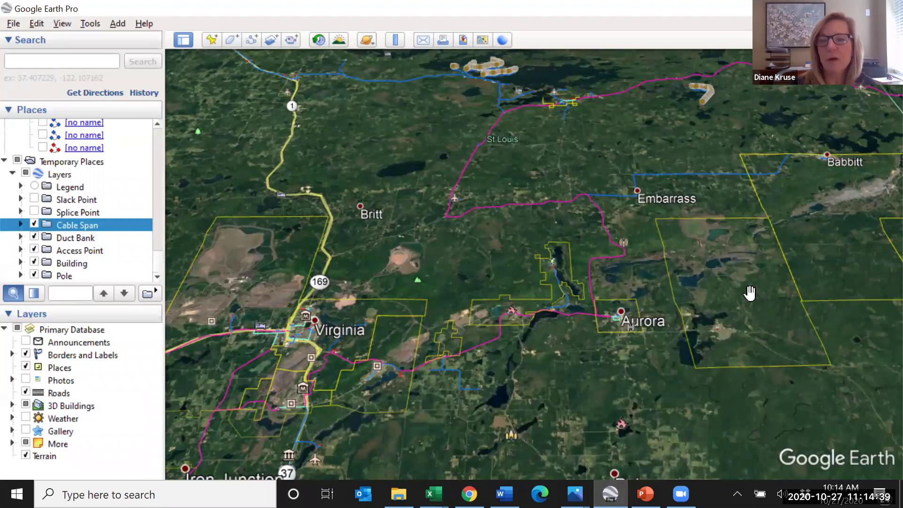
left_click_drag(749, 298, 800, 355)
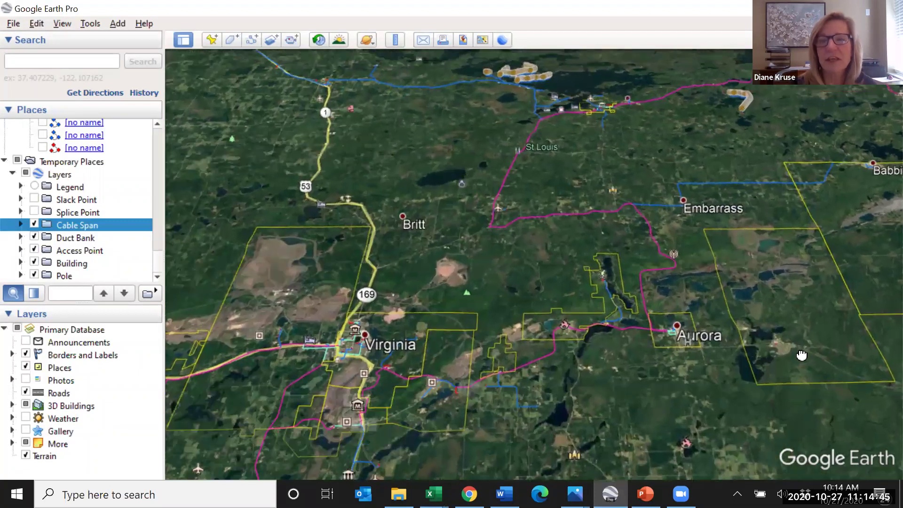
left_click_drag(788, 277, 747, 332)
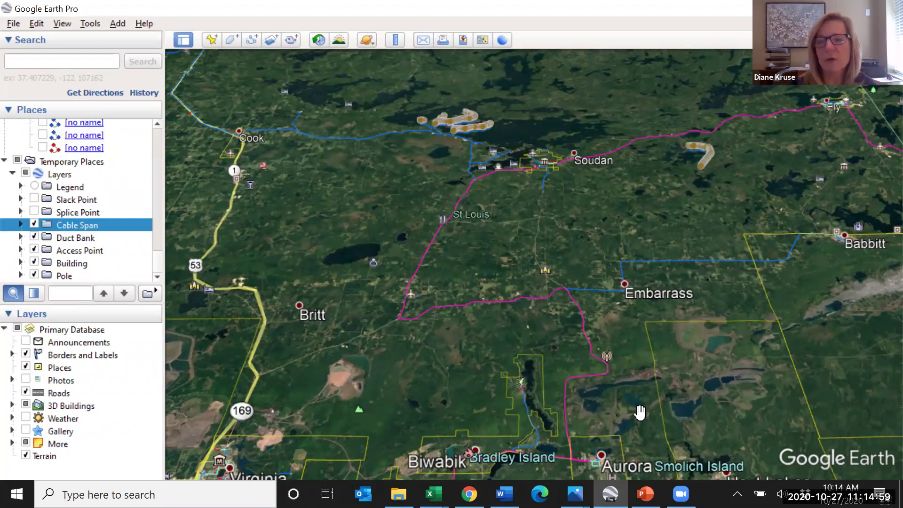
left_click_drag(641, 407, 601, 280)
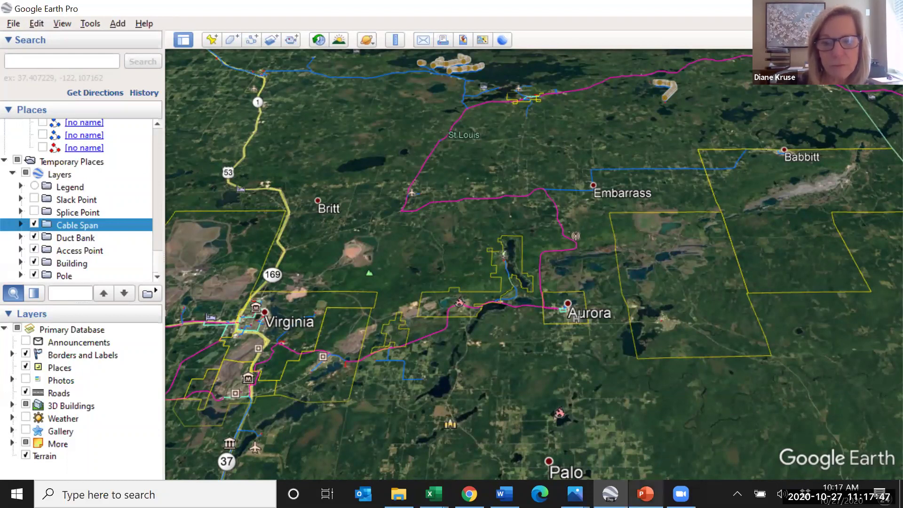
Step: Switch to the PowerPoint Broadband Roadmap deck, present it from the FTTP Capital Costs slide and advance to the service provider feasibility slide
left_click(646, 494)
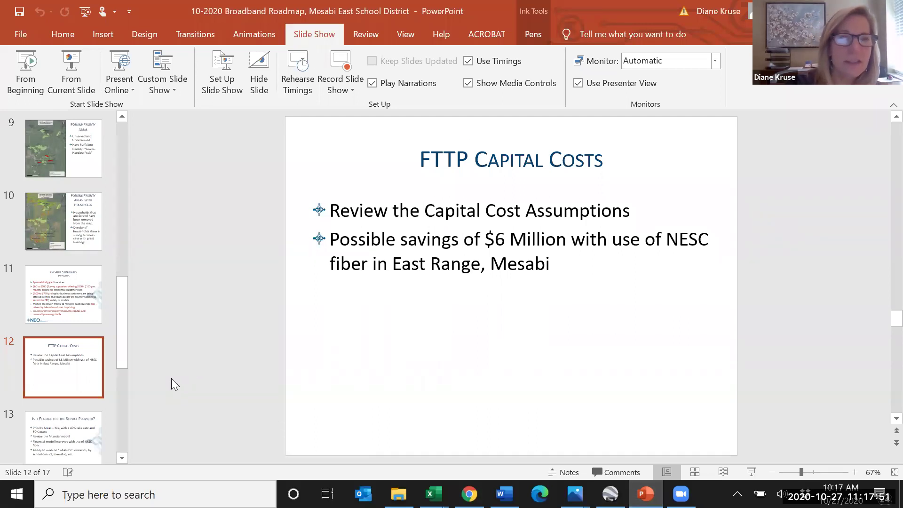
left_click(70, 83)
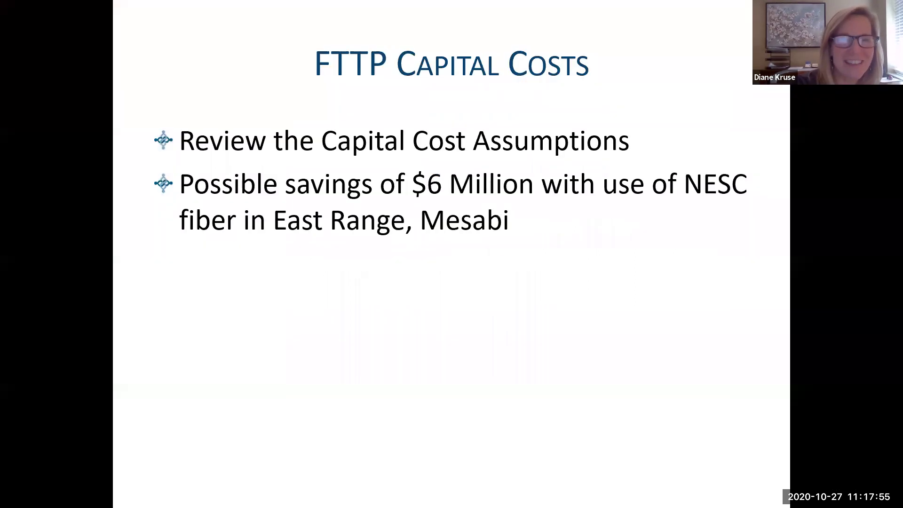
key("Right")
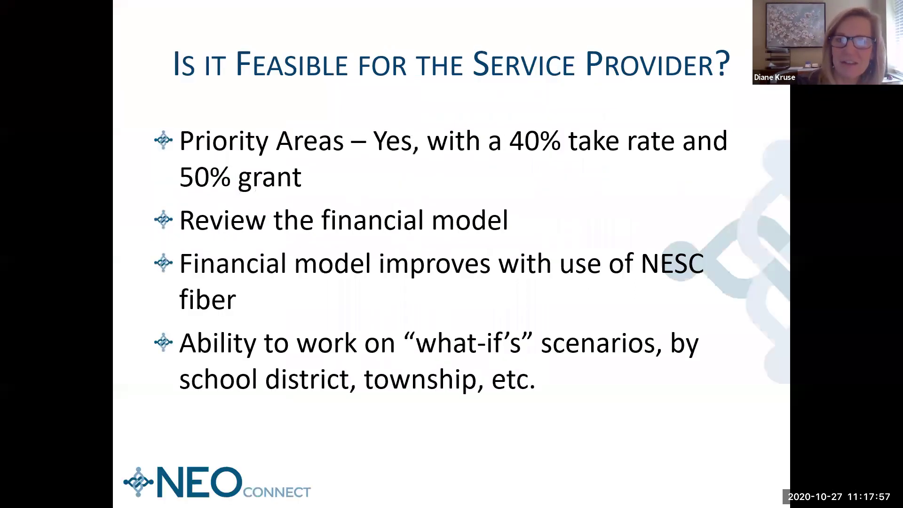